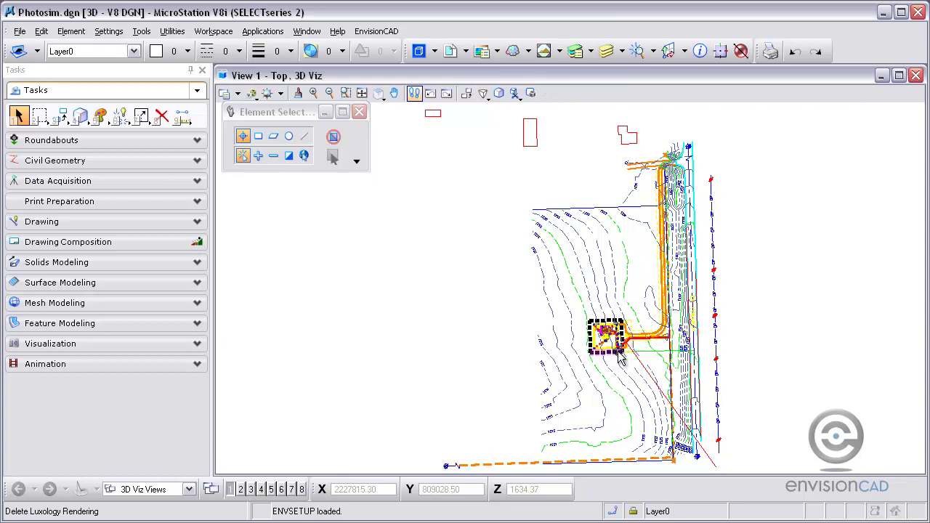
- Turn off display of the Photosim.dgn and Site Plan.dgn references in the References dialog
mouse_move(620, 356)
click(454, 50)
click(865, 123)
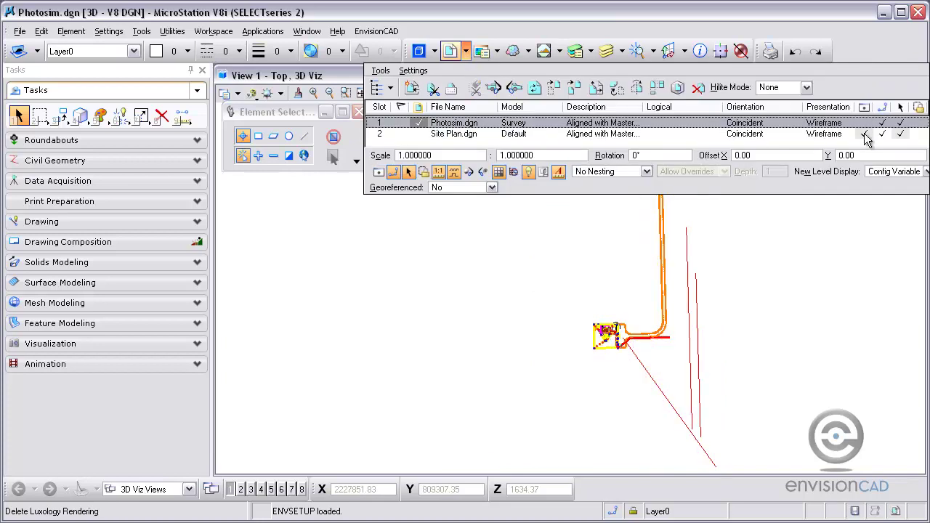
click(864, 133)
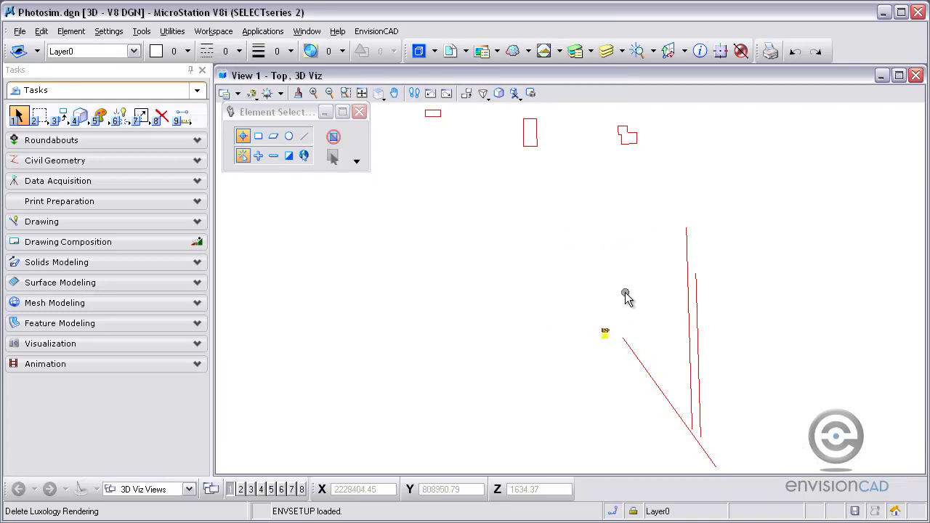
- Rotate View 1 with F8 about a pivot so the monopole tower and equipment shelter appear in 3D
key(F8)
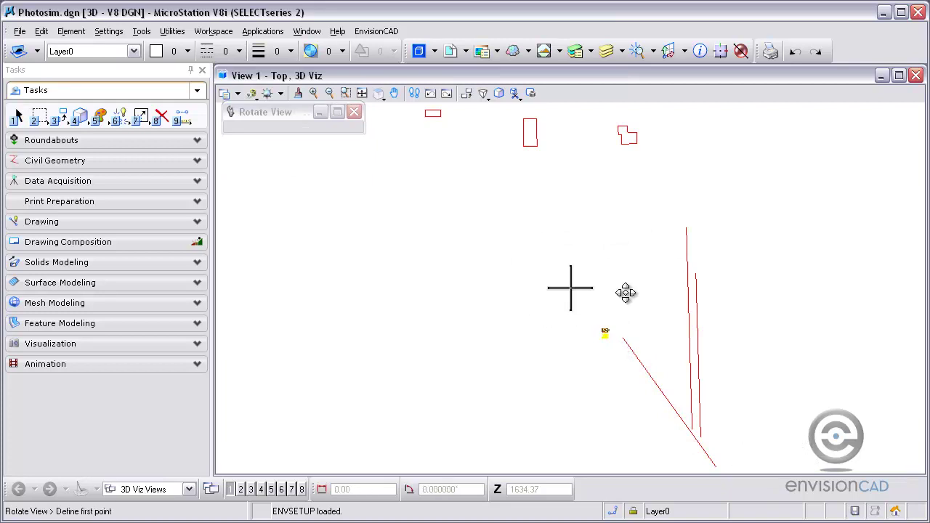
click(623, 336)
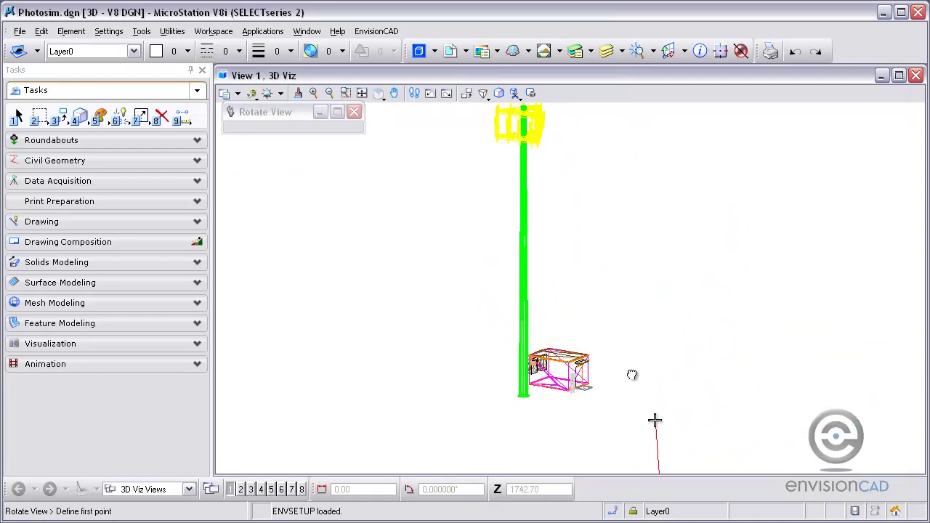
right_click(630, 351)
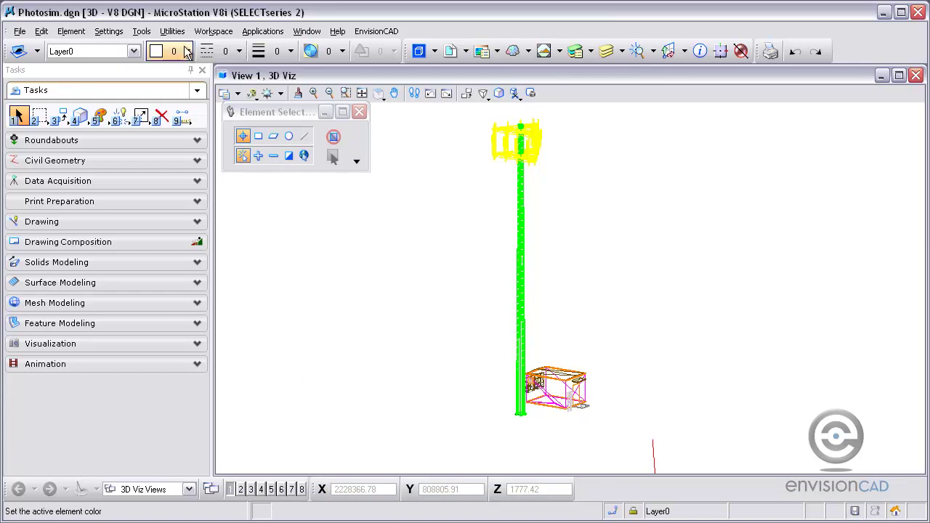
click(172, 31)
mouse_move(200, 67)
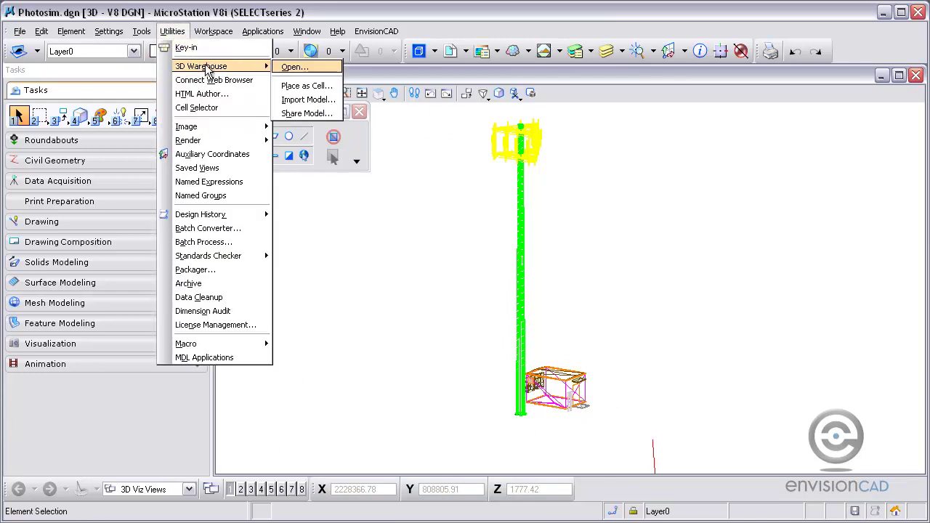
click(305, 73)
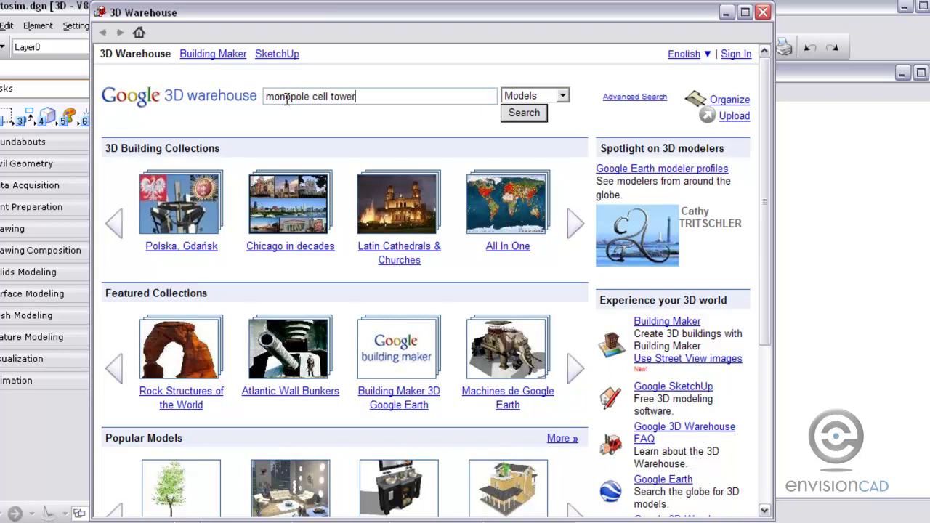
key(Return)
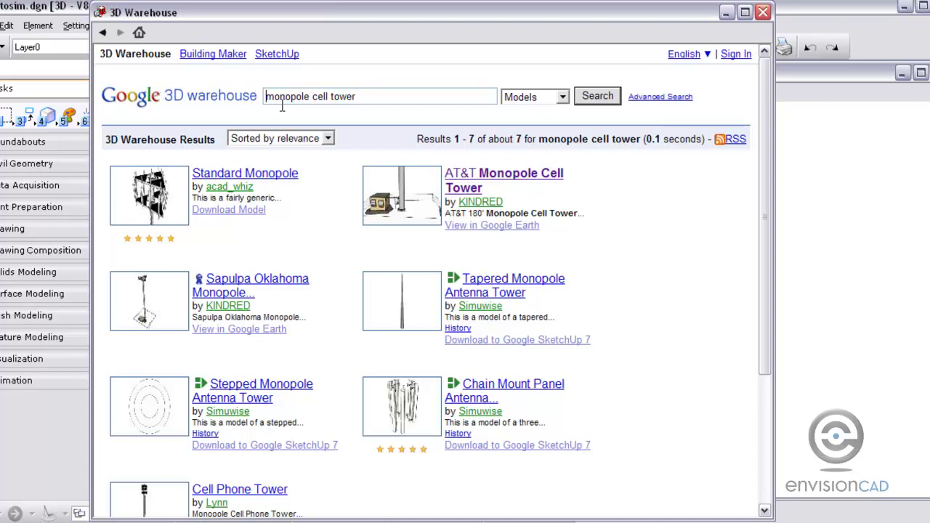
click(472, 178)
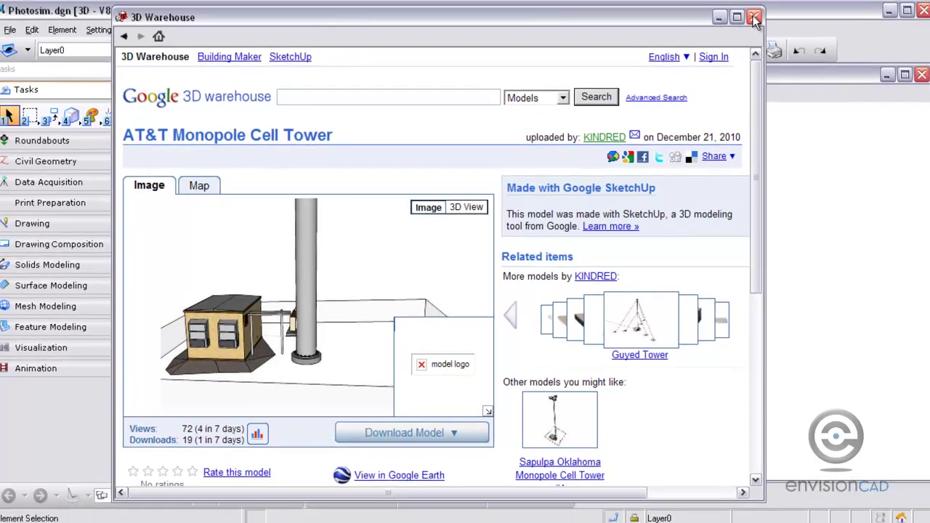
click(754, 17)
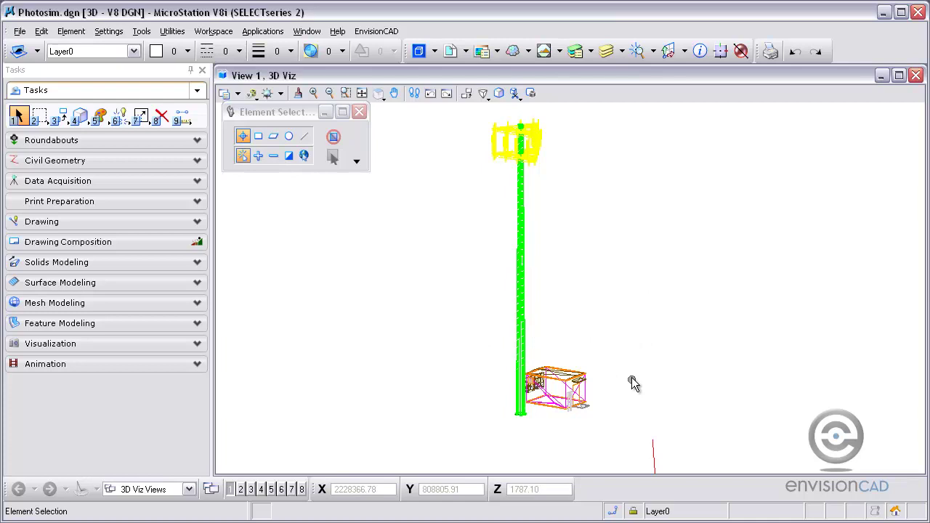
- Set View 1 back to Top View and redisplay the Photosim.dgn survey reference
click(381, 98)
click(404, 126)
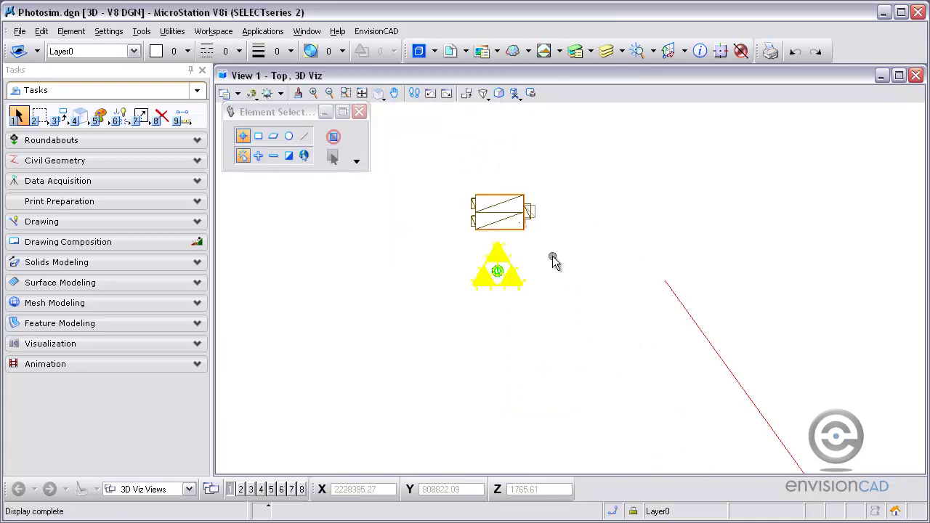
click(466, 55)
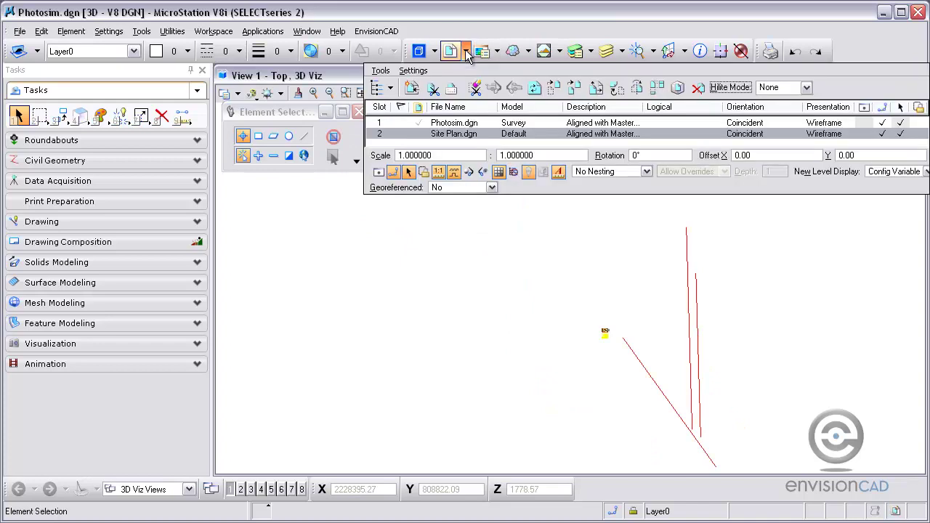
click(866, 125)
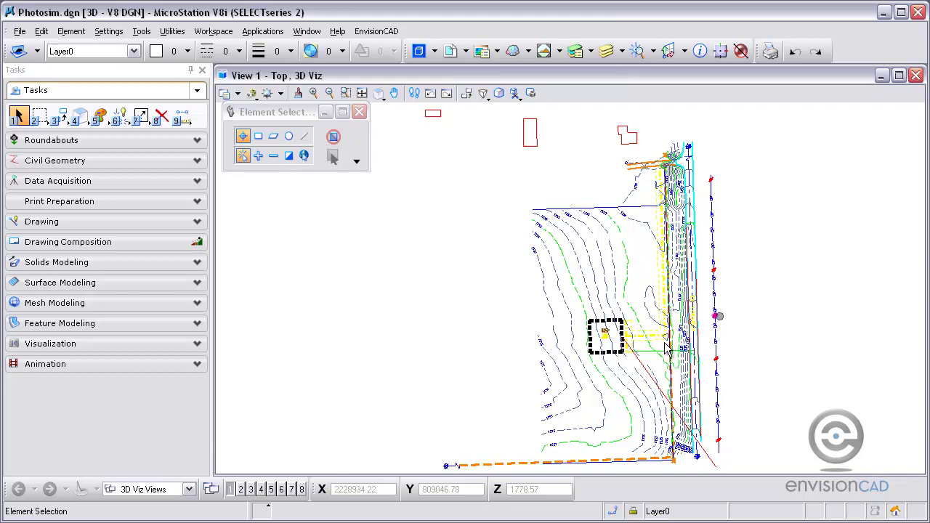
key(alt+Tab)
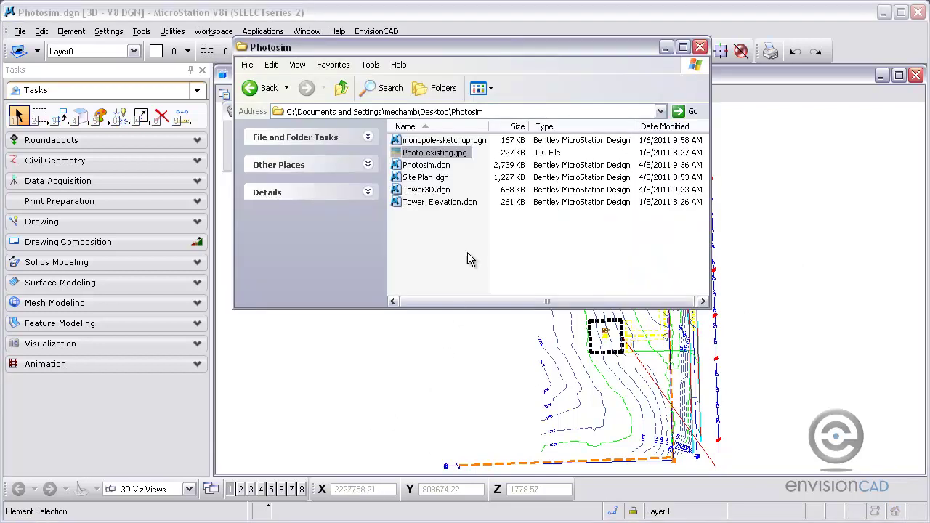
double_click(445, 153)
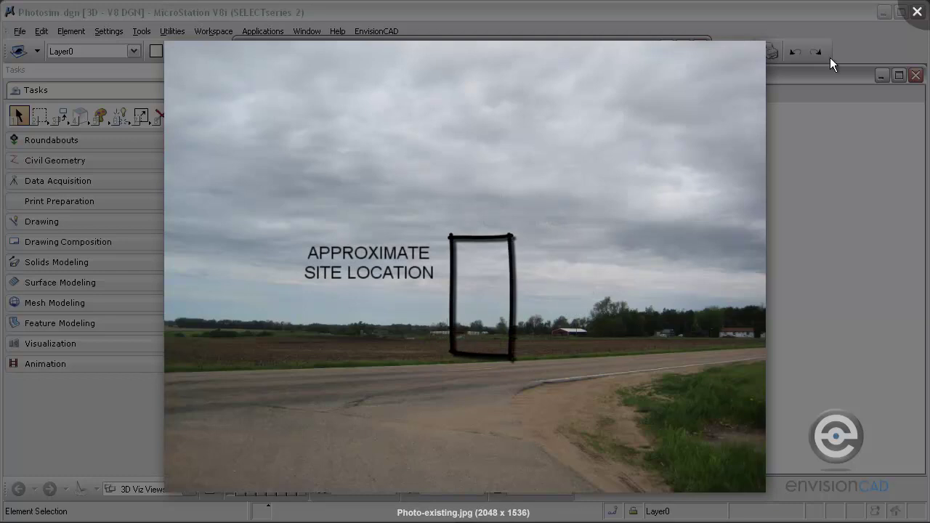
click(917, 13)
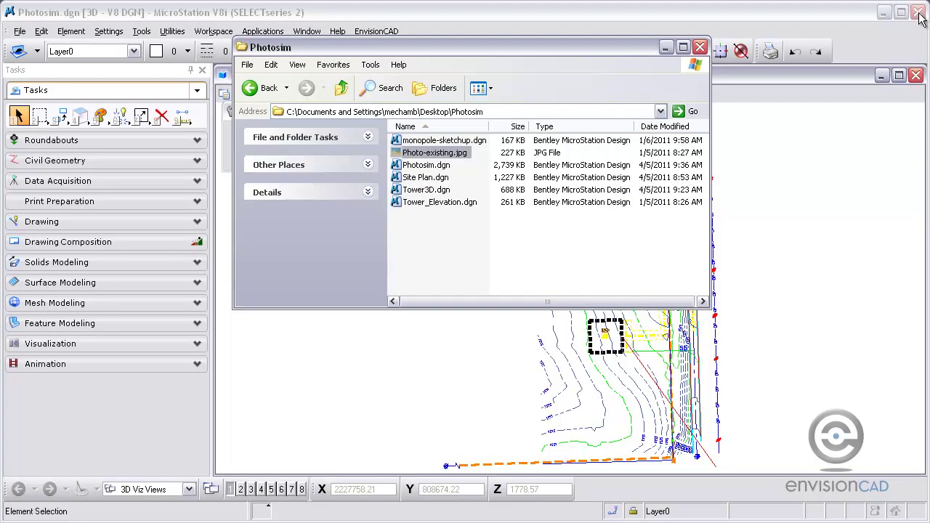
- Open View 2 and move and resize it as a smaller window over View 1
click(666, 47)
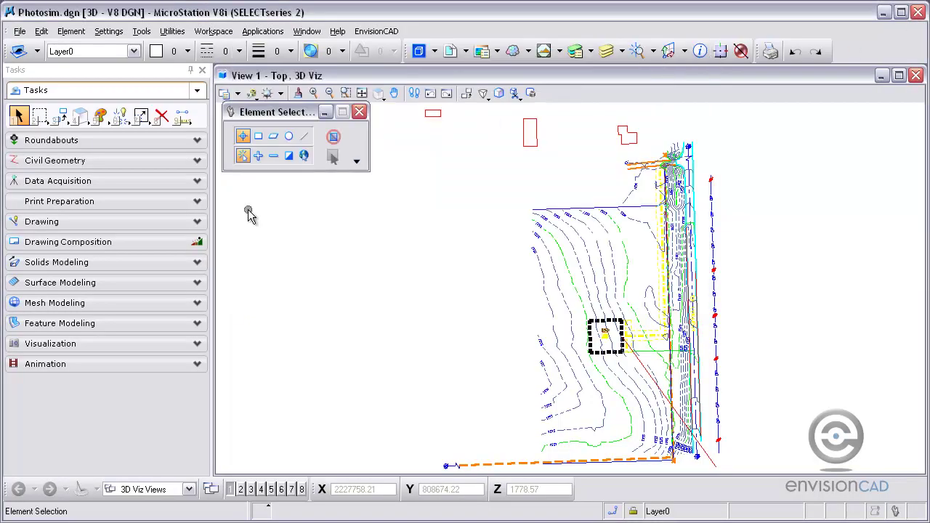
click(240, 489)
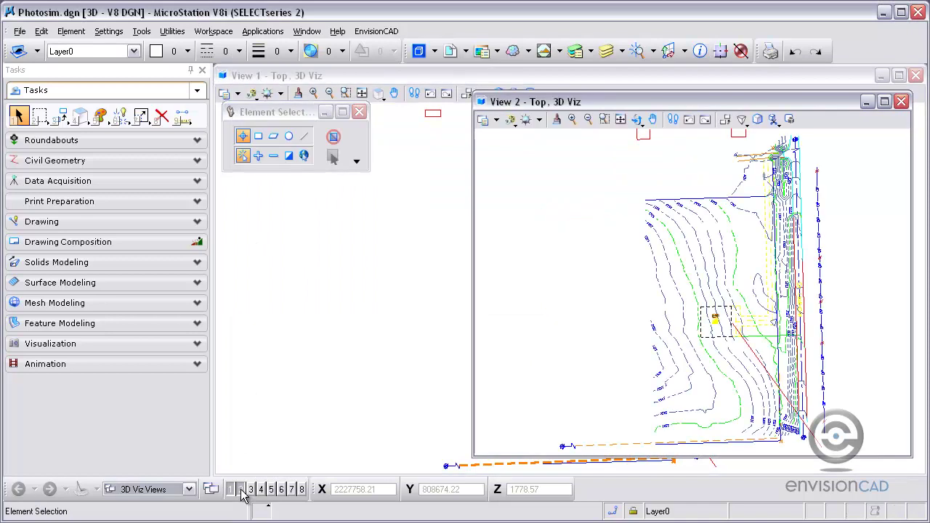
mouse_move(555, 103)
mouse_down()
mouse_move(558, 110)
mouse_move(541, 96)
mouse_up()
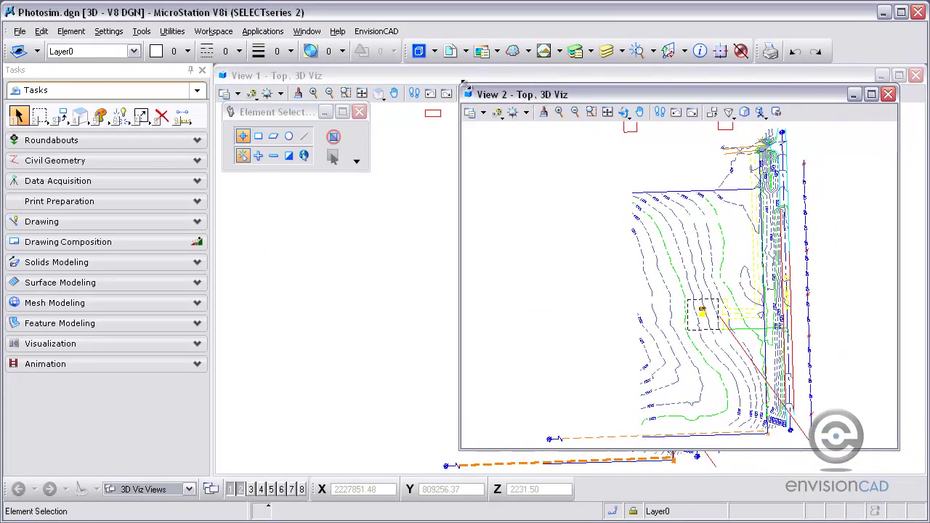
drag(460, 81, 441, 150)
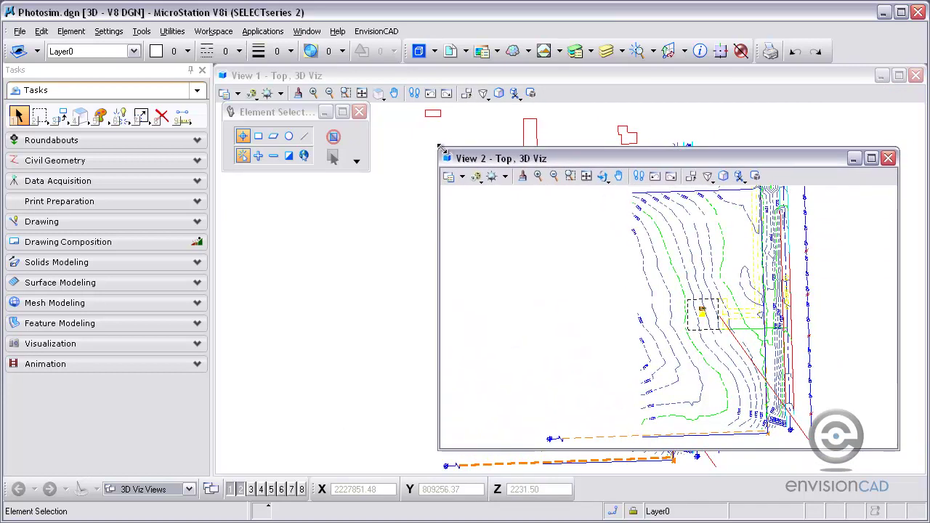
click(109, 31)
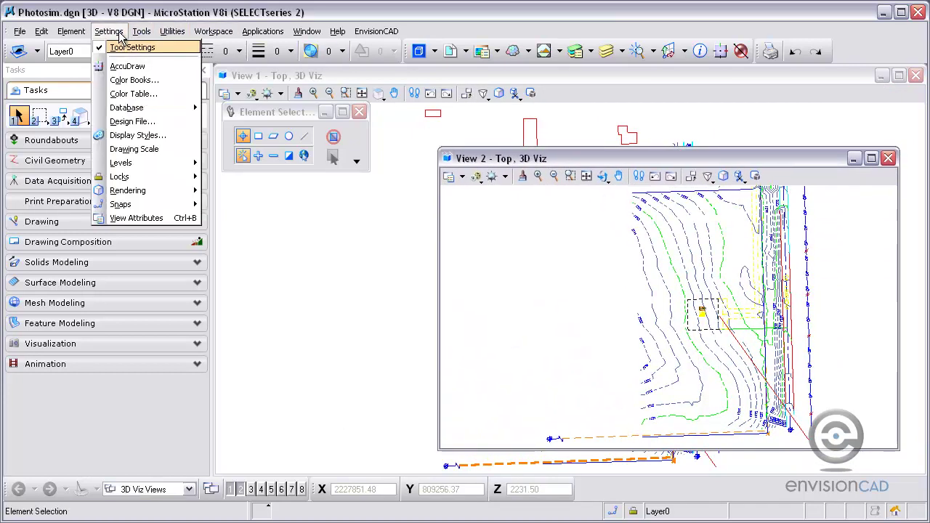
- In Design File Settings, make Photo-existing.jpg View 2's background image and turn it on
click(133, 122)
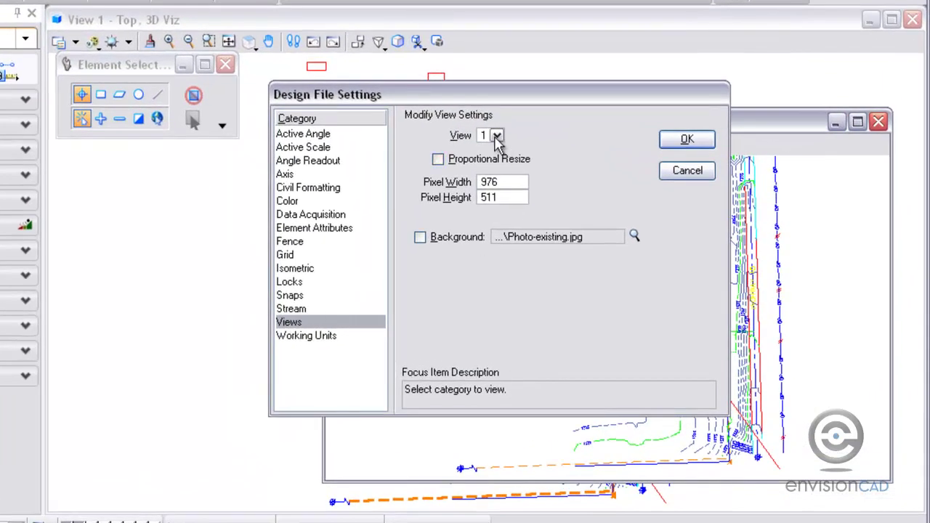
click(497, 135)
click(498, 154)
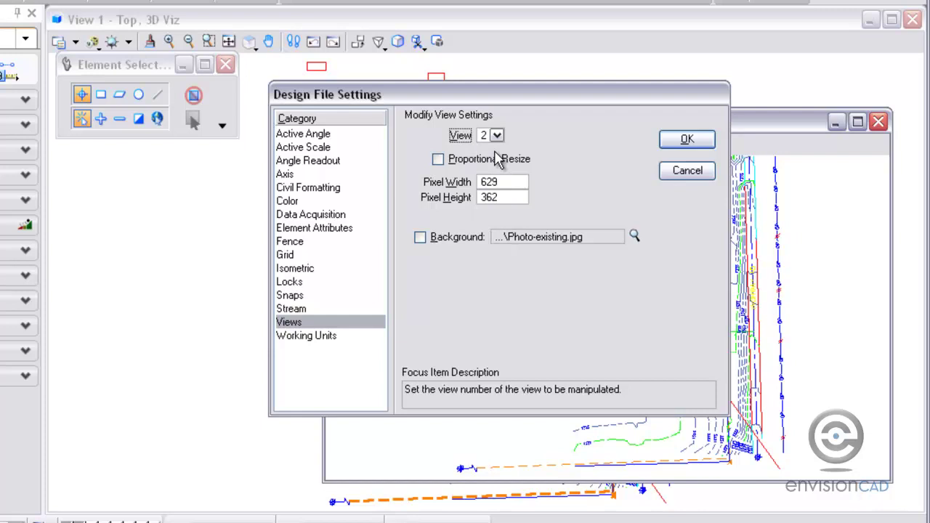
click(634, 237)
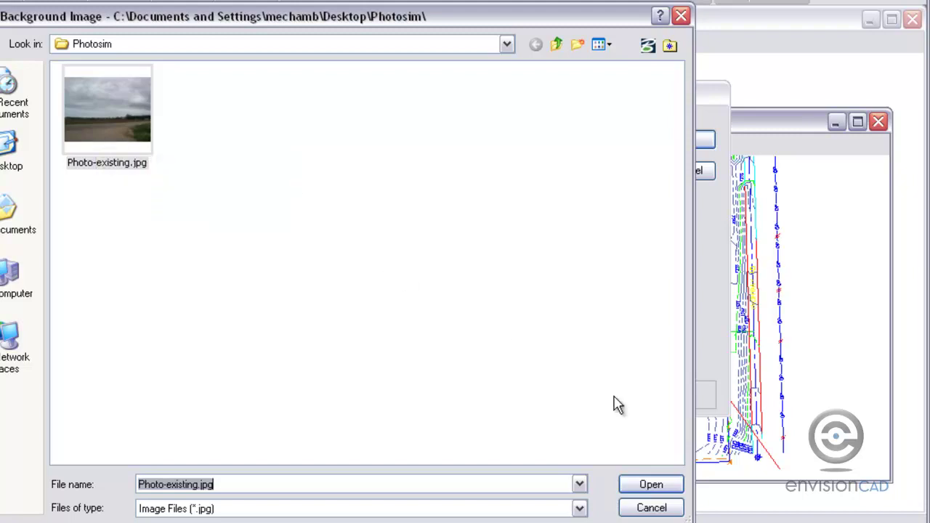
click(649, 484)
click(419, 237)
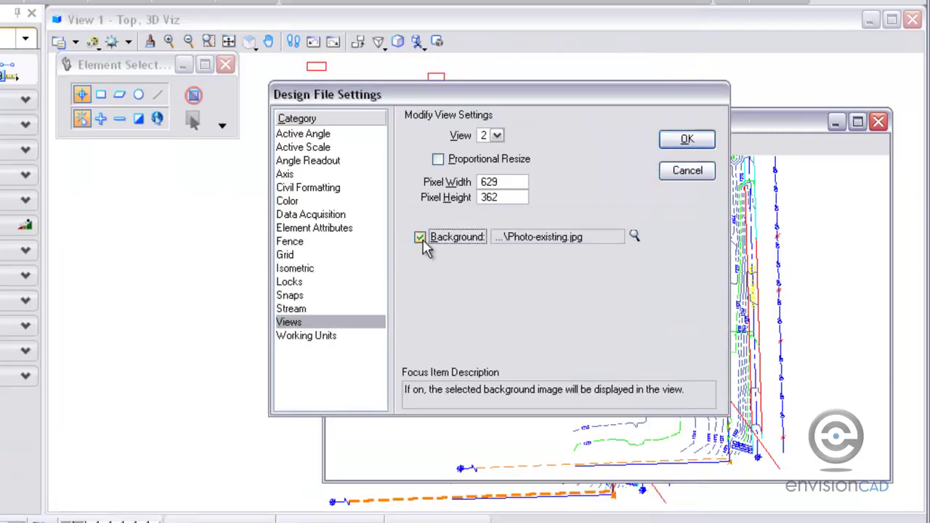
click(685, 139)
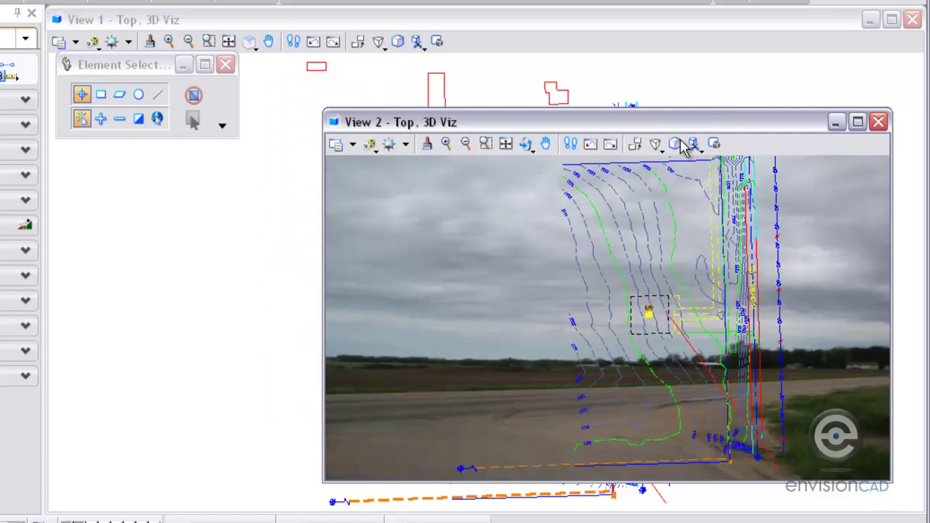
click(677, 144)
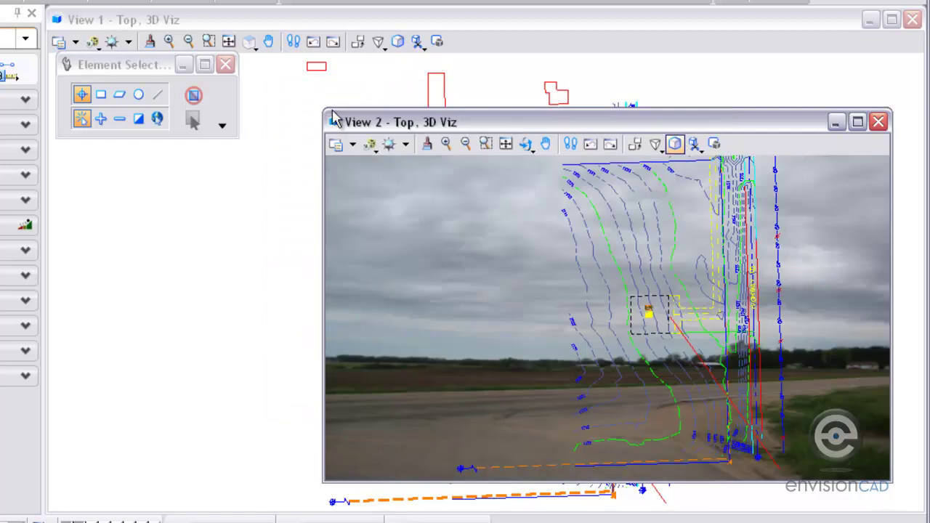
- Enlarge the View 2 window, pan its drawing, and move it up and left
drag(326, 109, 316, 81)
middle_drag(444, 270, 446, 274)
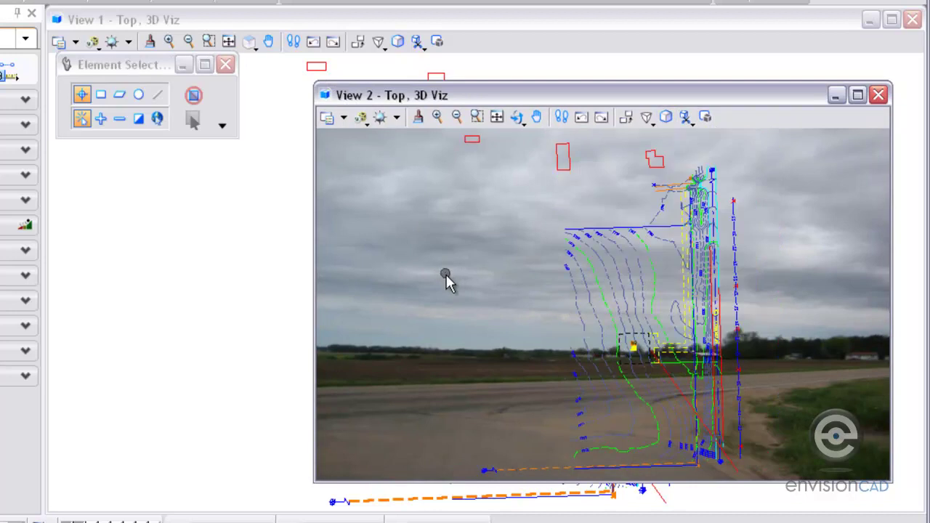
drag(476, 117, 453, 86)
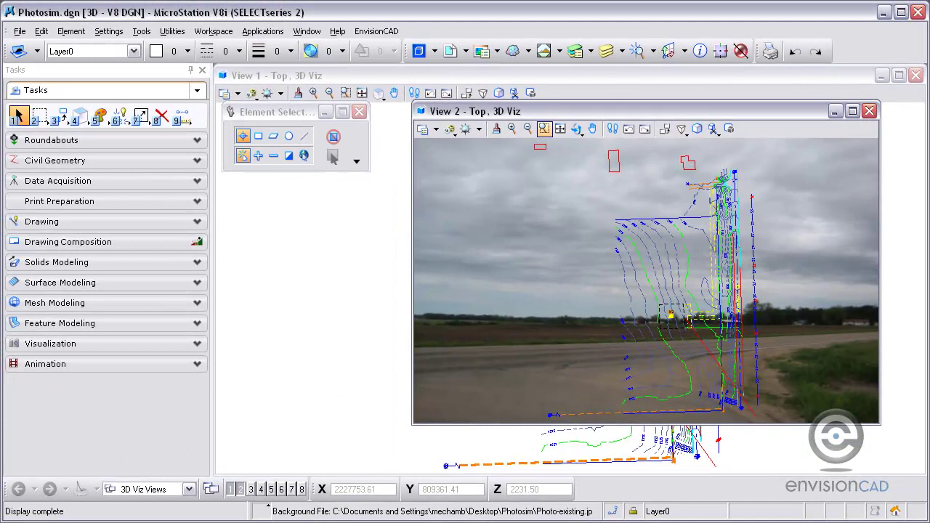
- Read Photo-existing.jpg's size in its Summary properties, 2048 × 1536 pixels, then close the Photosim folder
key(alt+Tab)
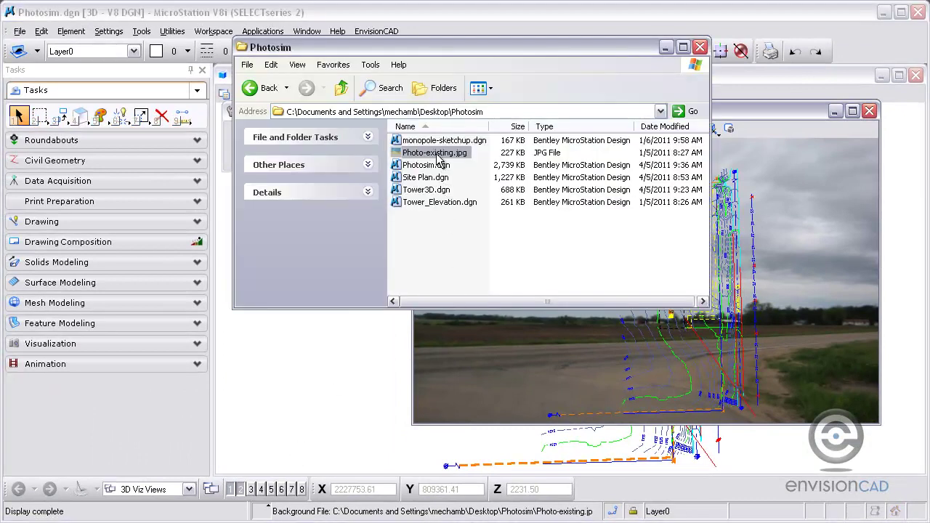
right_click(438, 159)
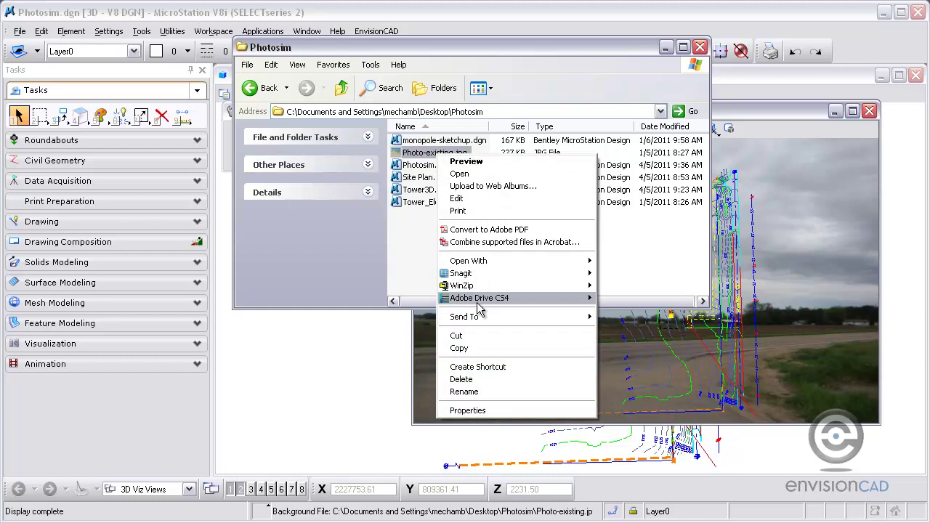
click(460, 410)
drag(518, 165, 479, 71)
click(564, 95)
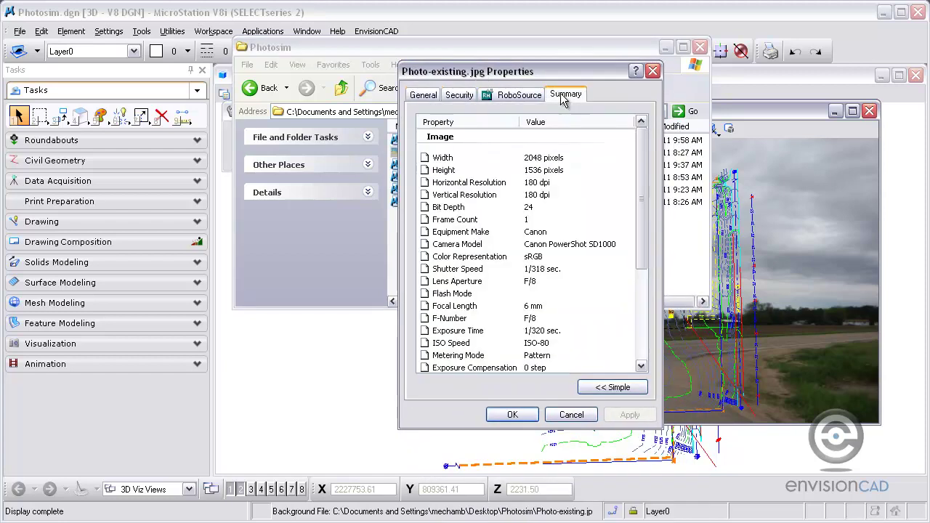
click(443, 160)
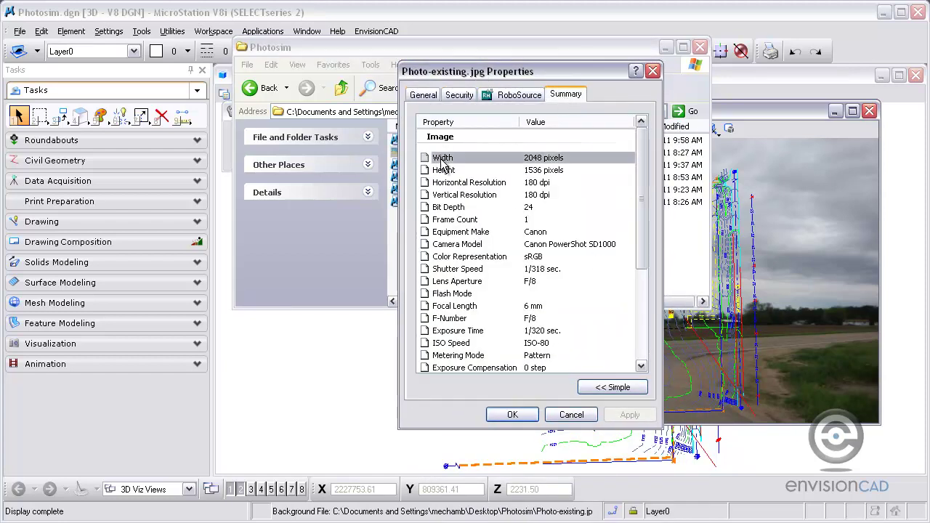
click(548, 175)
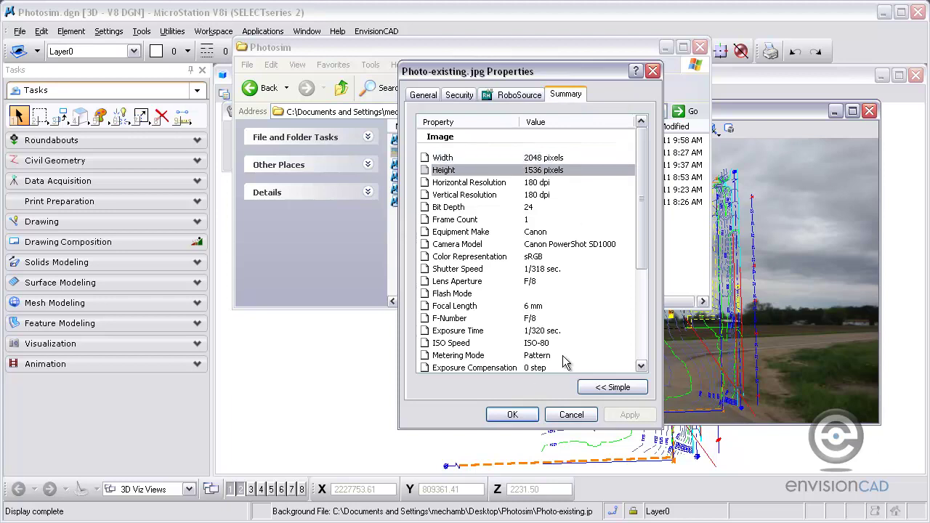
click(513, 414)
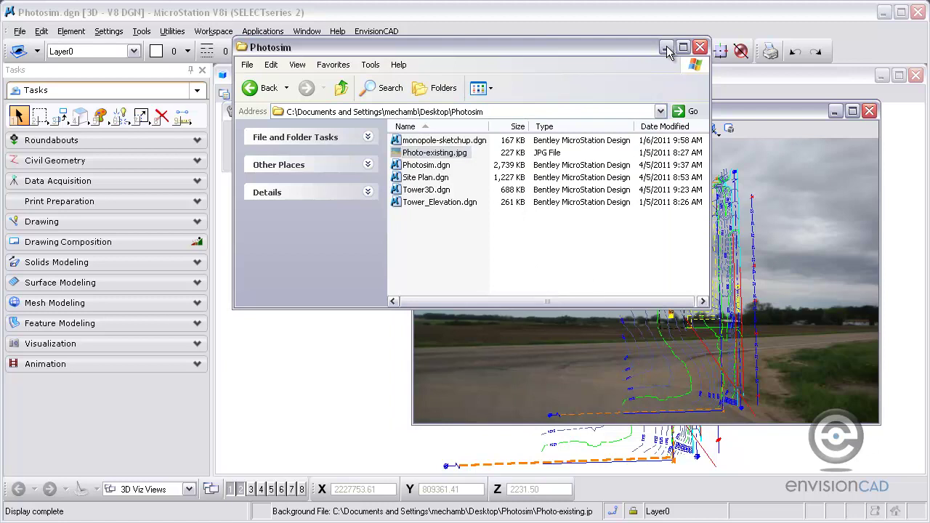
click(699, 48)
- With View Size on View 2 and Proportional Resize off, set the size to 2048 × 1536
click(73, 352)
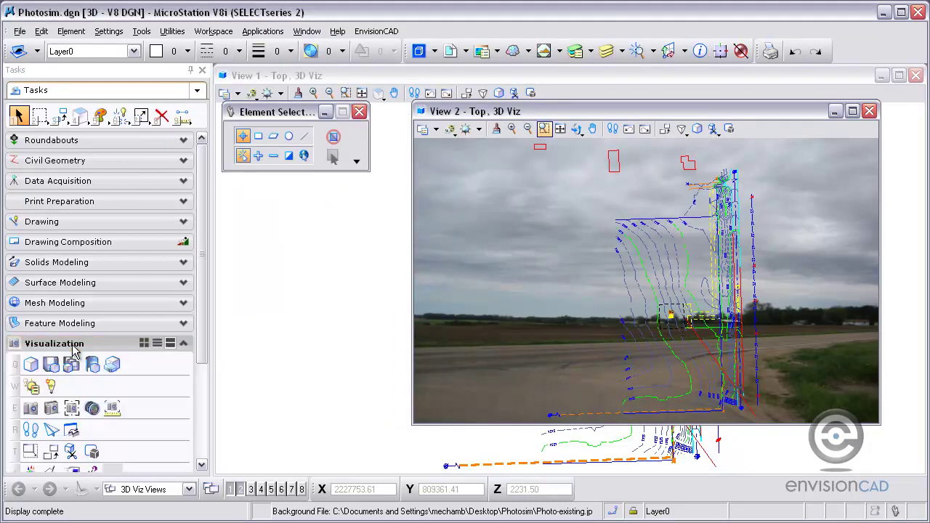
scroll(203, 292, down, 3)
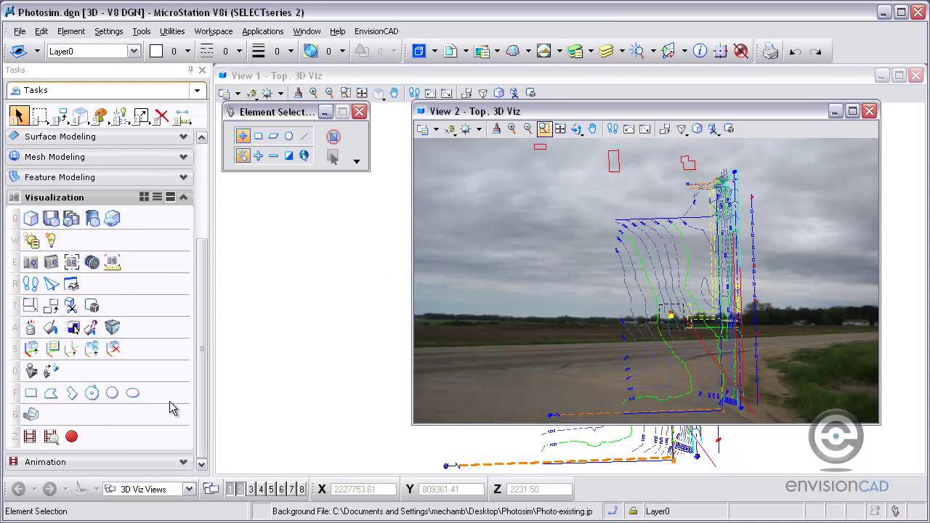
click(30, 305)
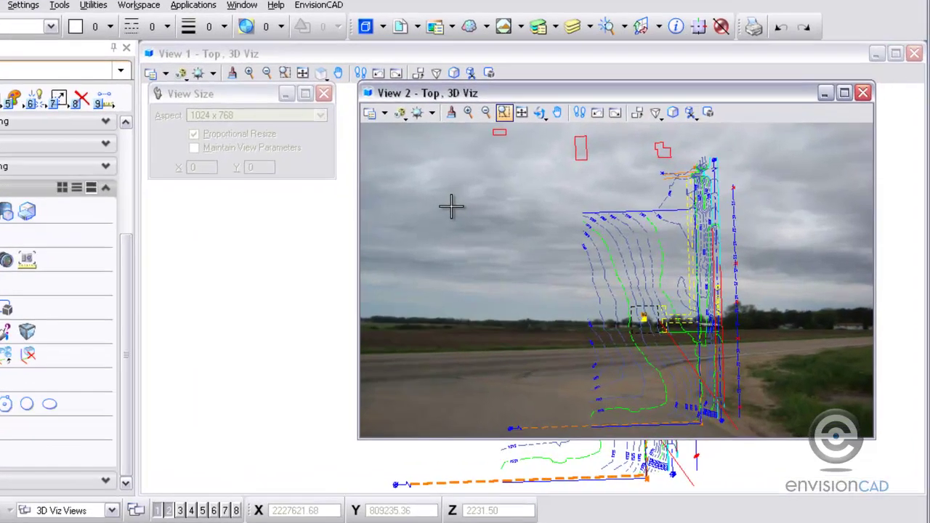
click(494, 216)
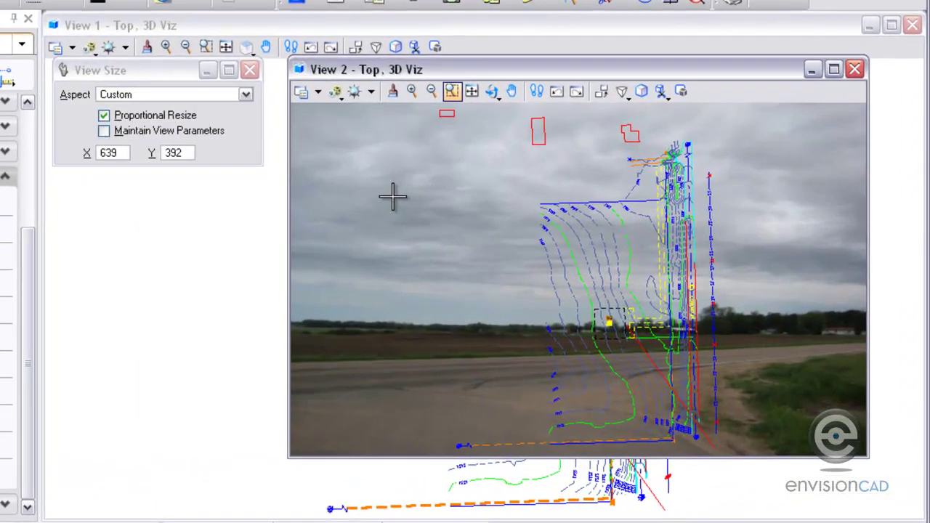
click(104, 116)
double_click(113, 160)
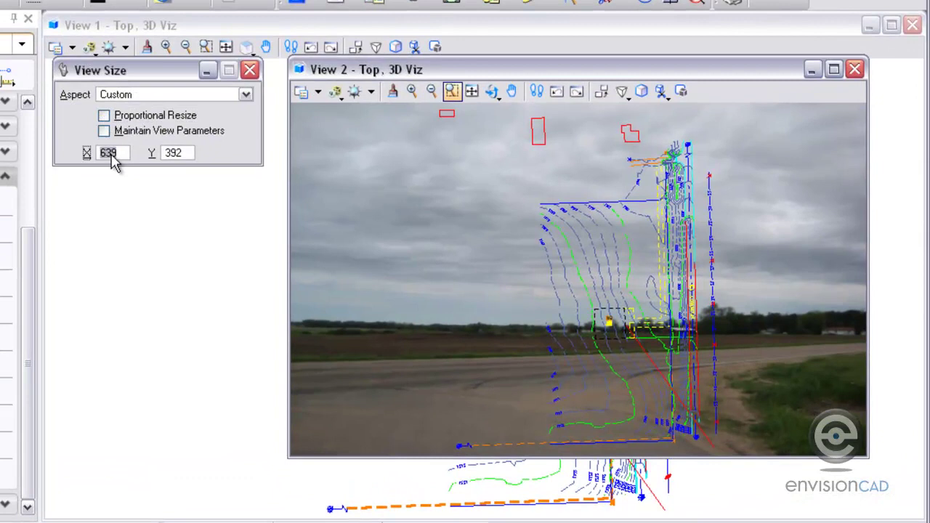
text(2048)
key(Tab)
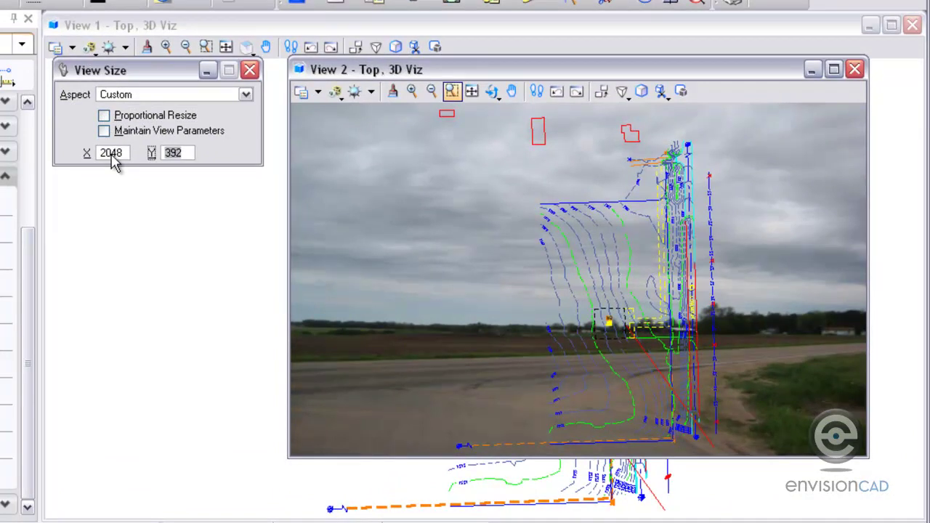
key(Tab)
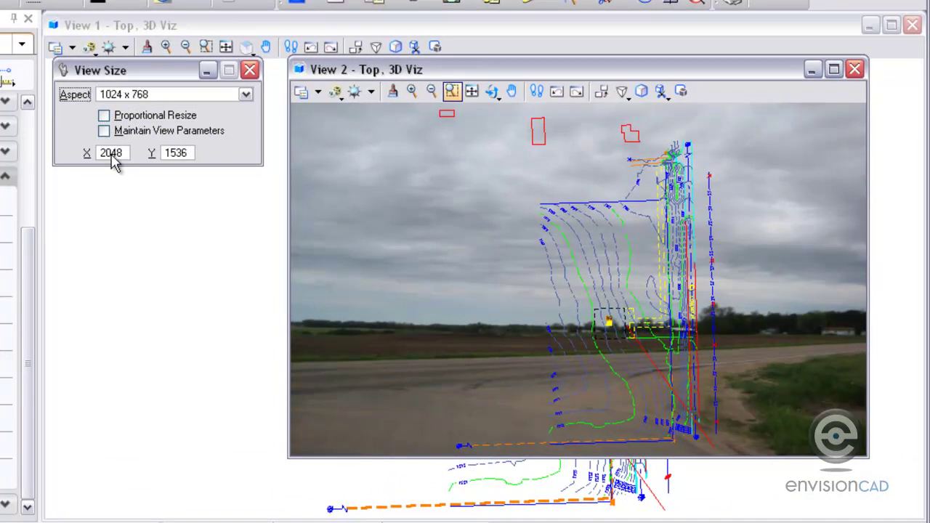
- Pick the 1024 x 768 aspect, re-enable Proportional Resize, and set width 600 for 600 × 450
click(121, 95)
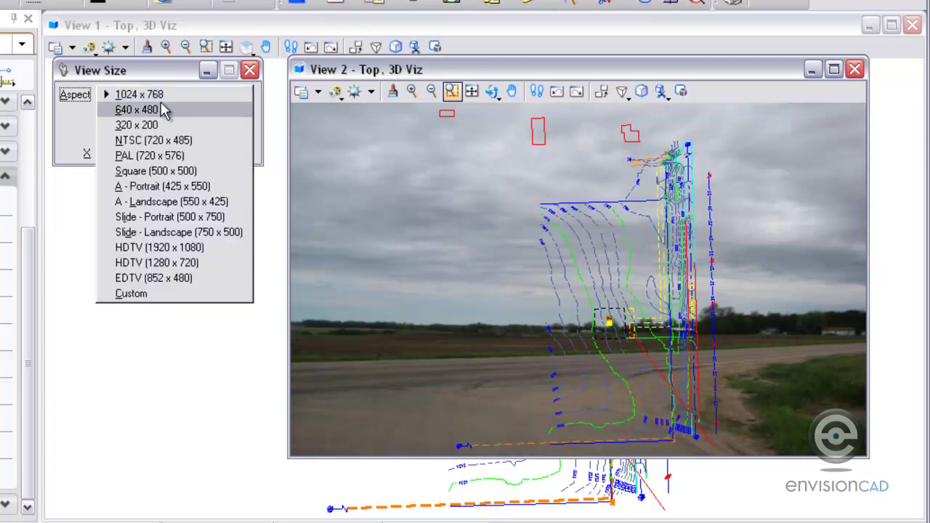
click(138, 95)
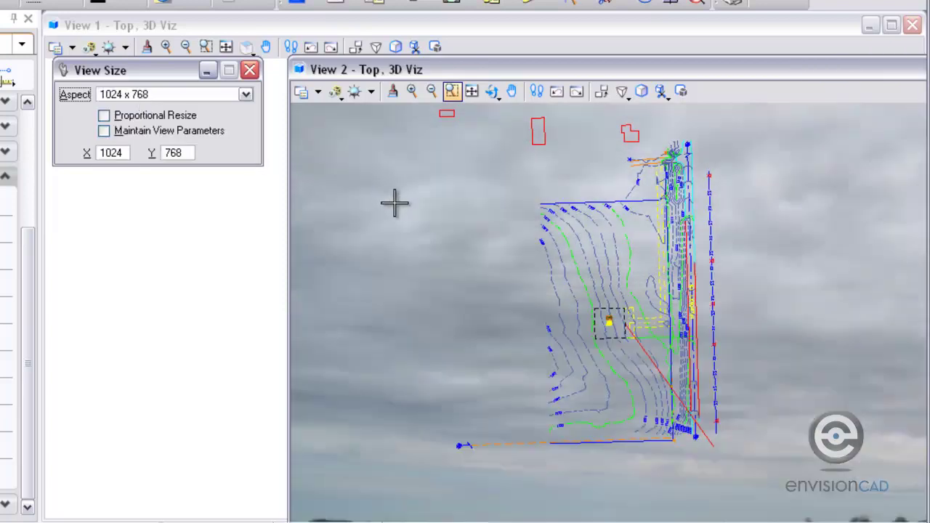
mouse_move(436, 69)
mouse_down()
mouse_move(297, 28)
mouse_move(342, 27)
mouse_move(434, 60)
mouse_up()
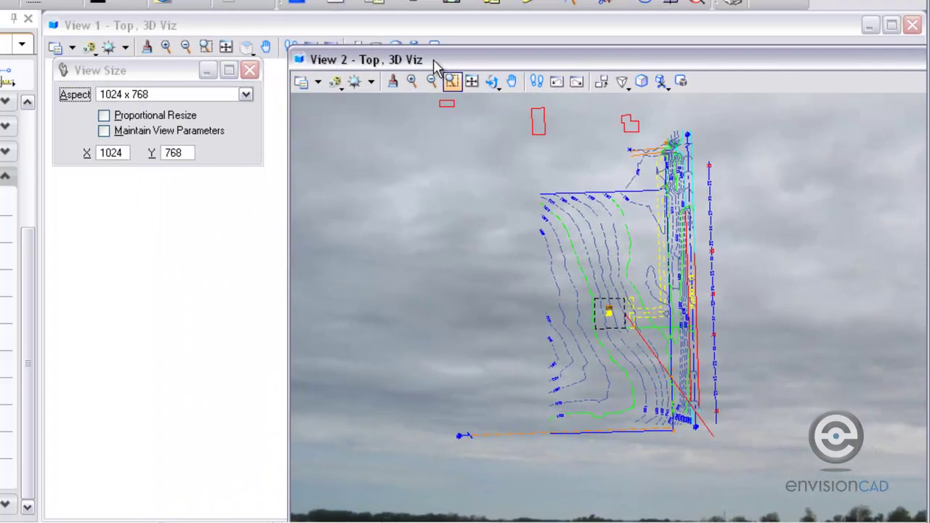
click(104, 117)
click(107, 155)
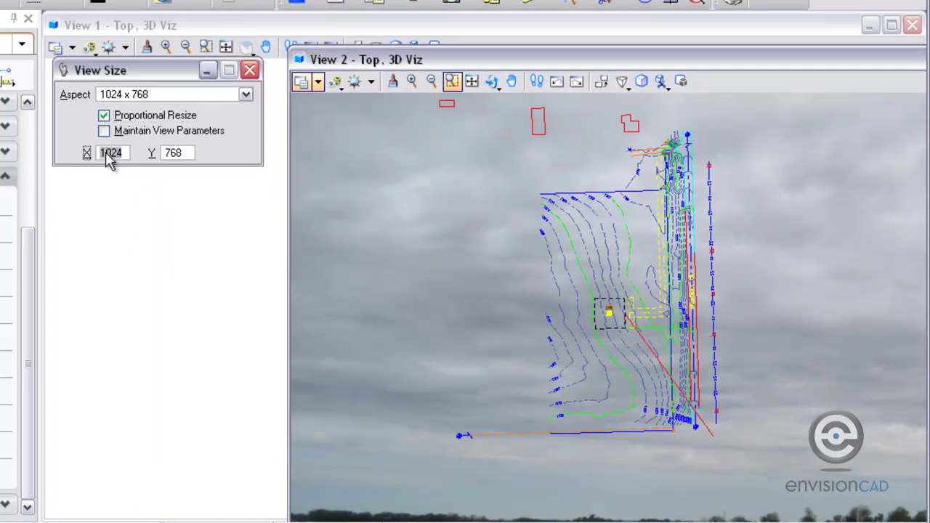
text(600)
key(Tab)
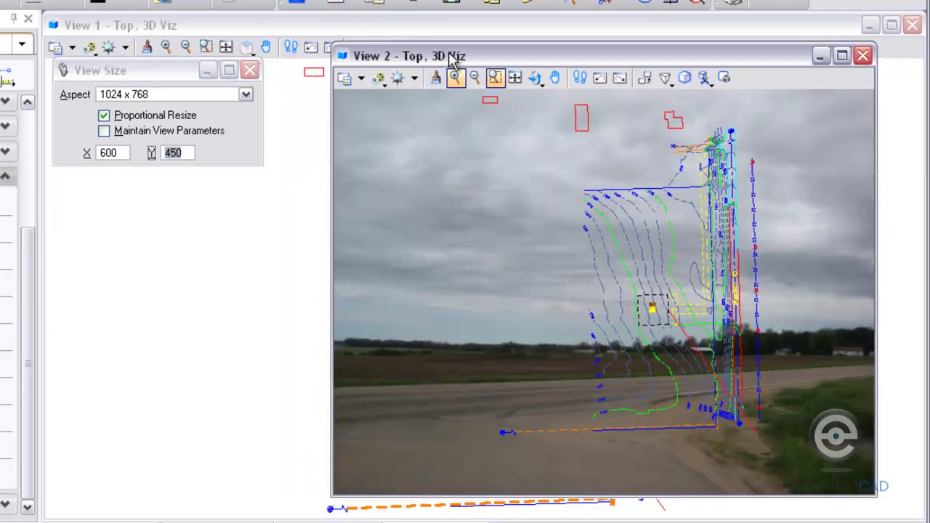
mouse_move(450, 58)
mouse_down()
mouse_move(410, 46)
mouse_move(439, 69)
mouse_up()
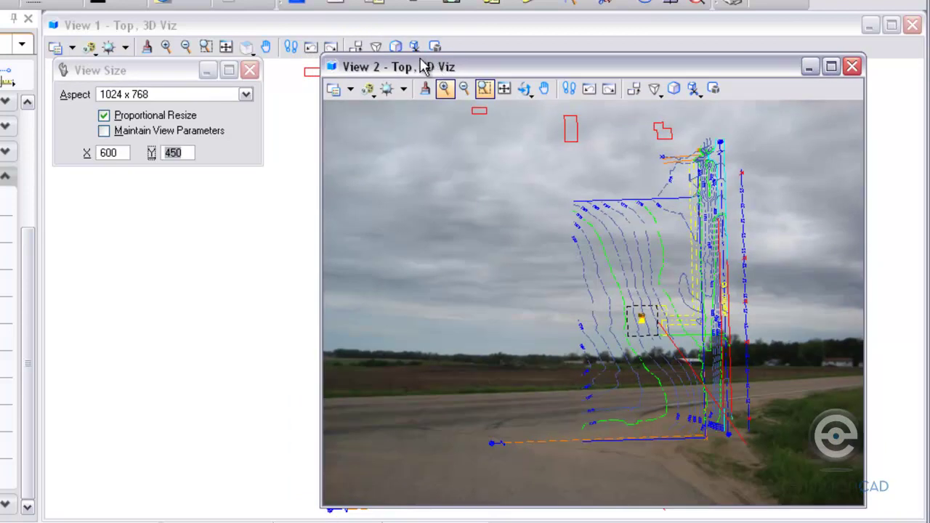
drag(417, 64, 462, 66)
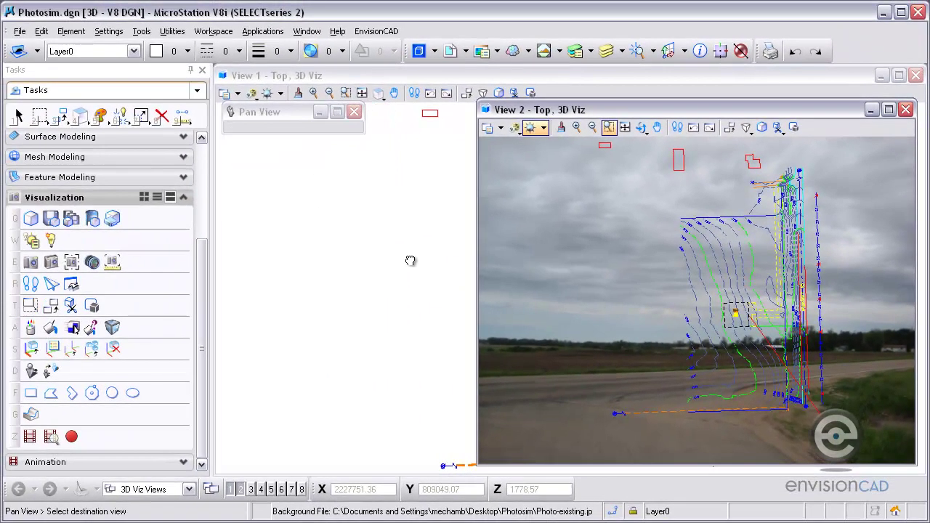
- Set up View 2's camera at height 5 and target height 25, from the line end toward the tower
drag(287, 256, 121, 248)
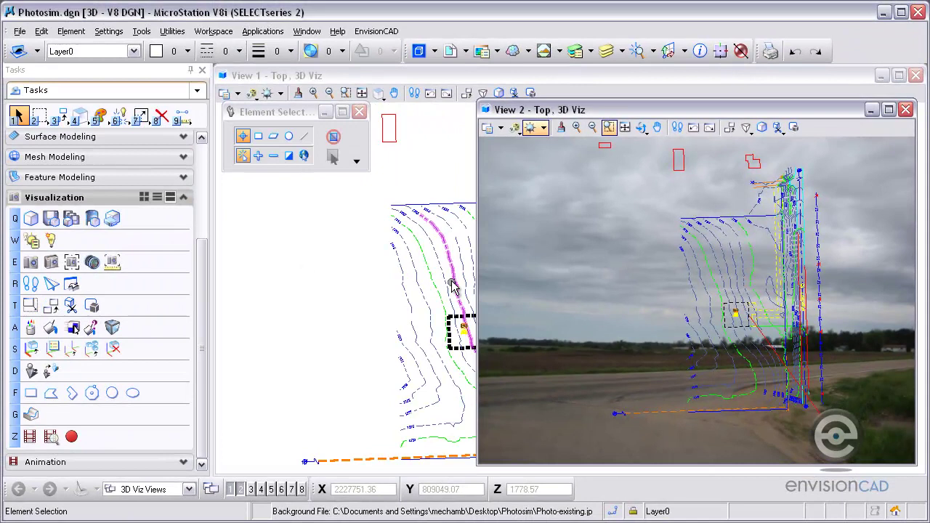
mouse_move(277, 255)
shift+mouse_down()
mouse_move(299, 262)
mouse_move(290, 219)
shift+mouse_up()
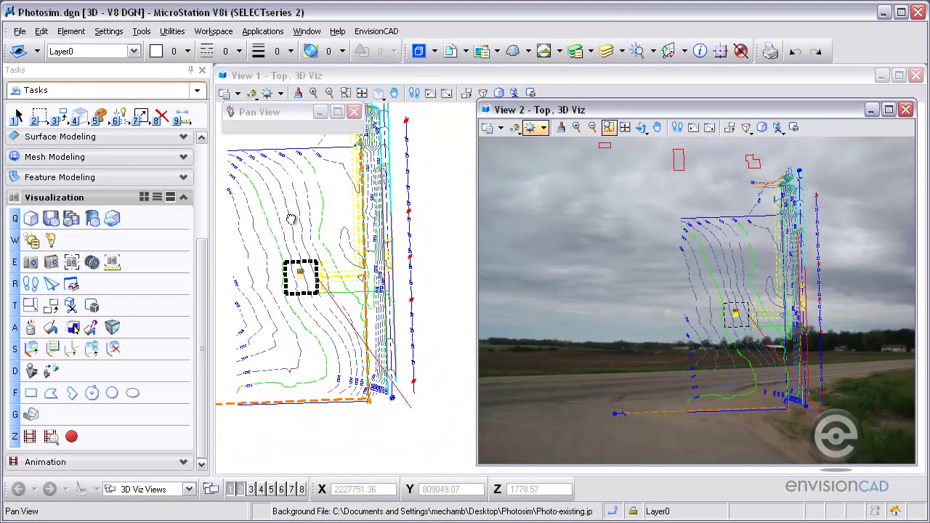
right_click(290, 219)
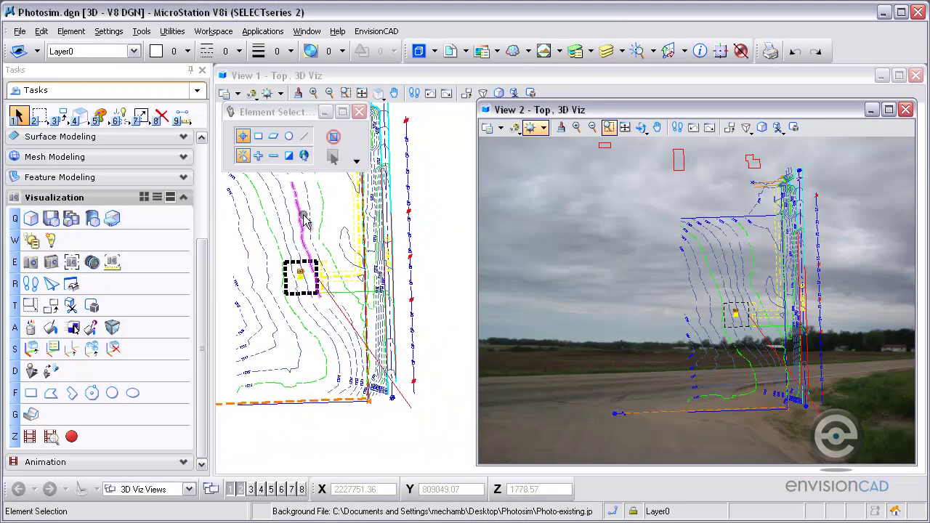
click(31, 263)
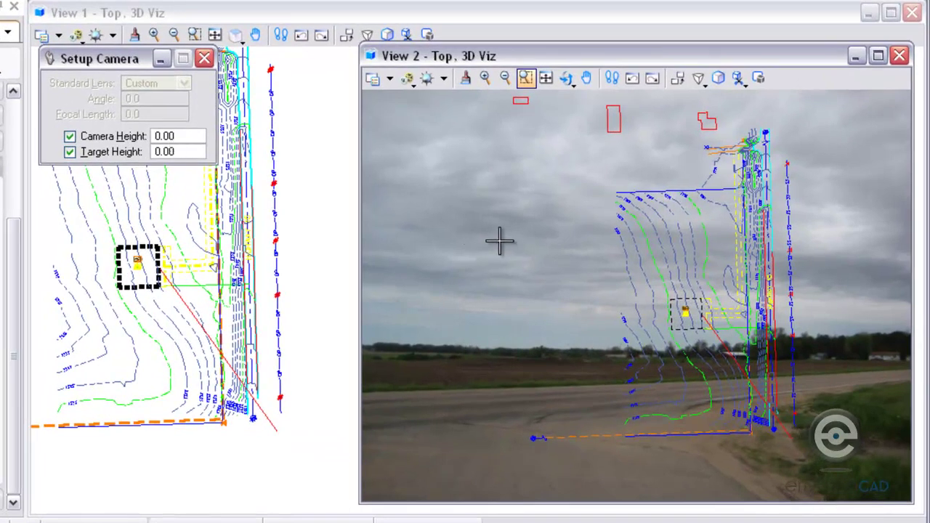
click(504, 237)
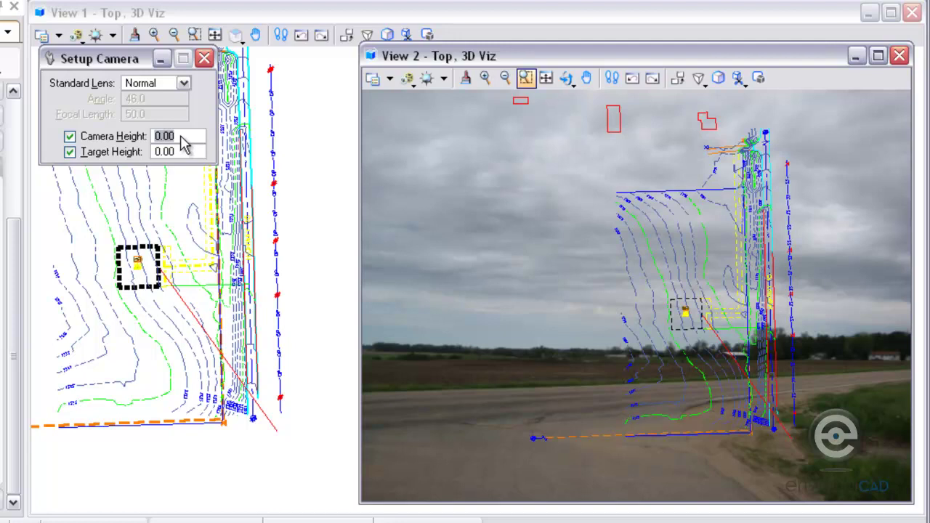
click(182, 137)
text(5)
key(Tab)
key(Tab)
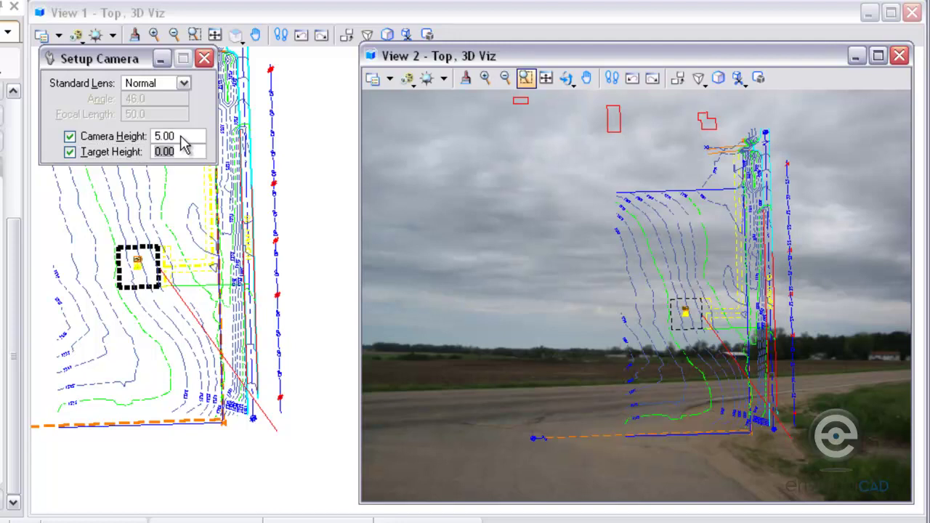
key(Tab)
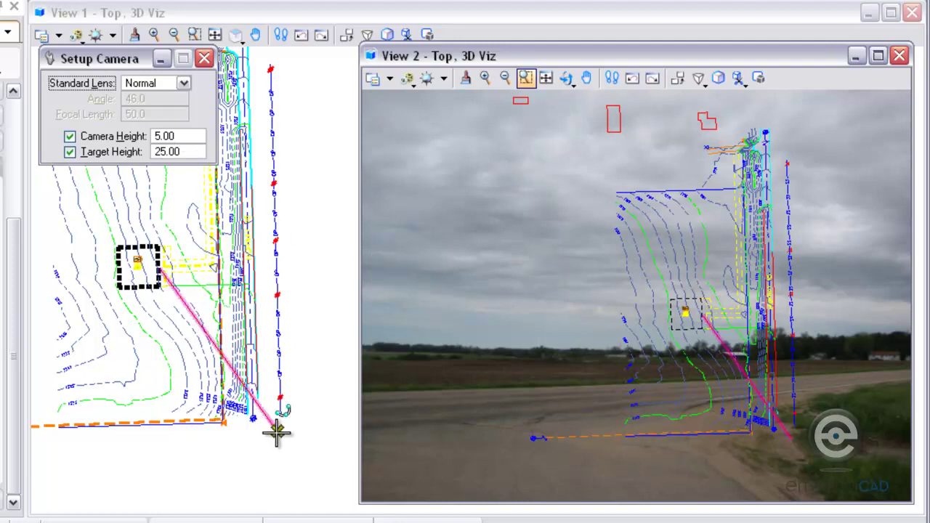
click(277, 432)
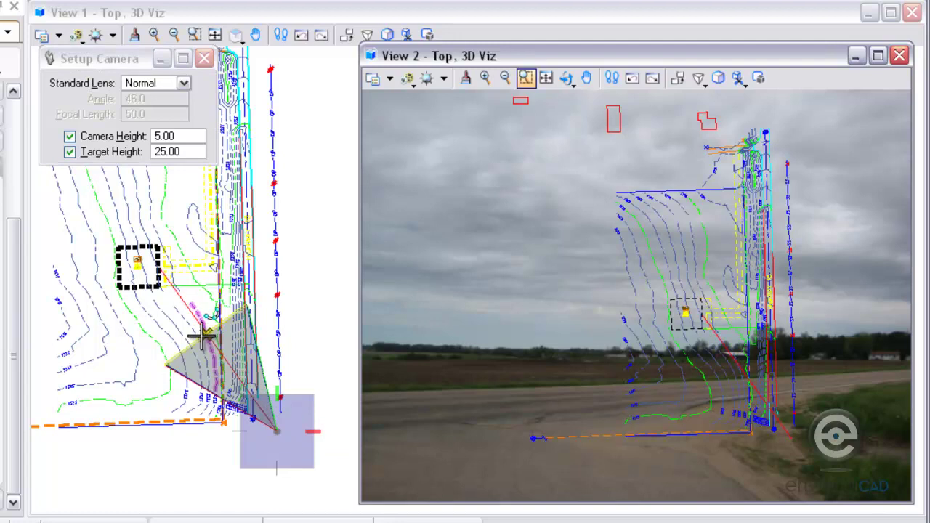
click(160, 268)
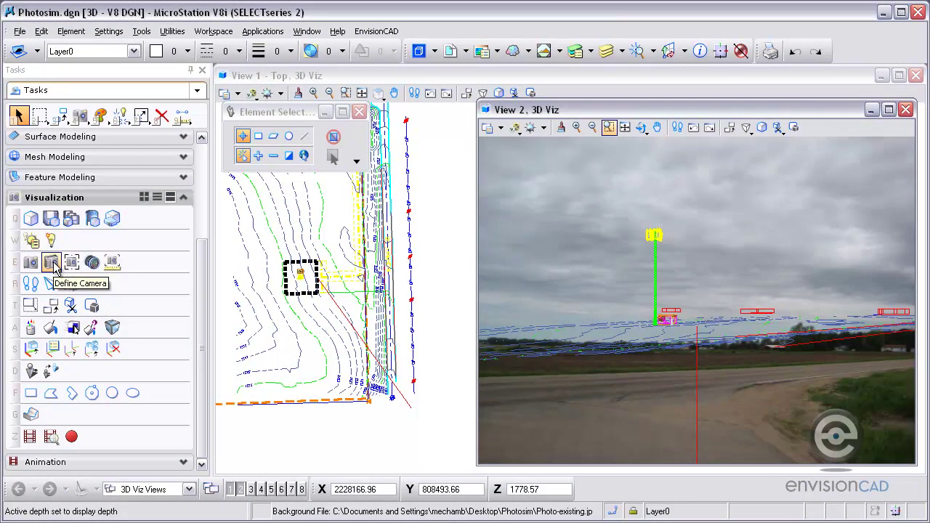
- In Define Camera, switch View 2 to Two Point projection and turn off Continuous View Updates
click(51, 263)
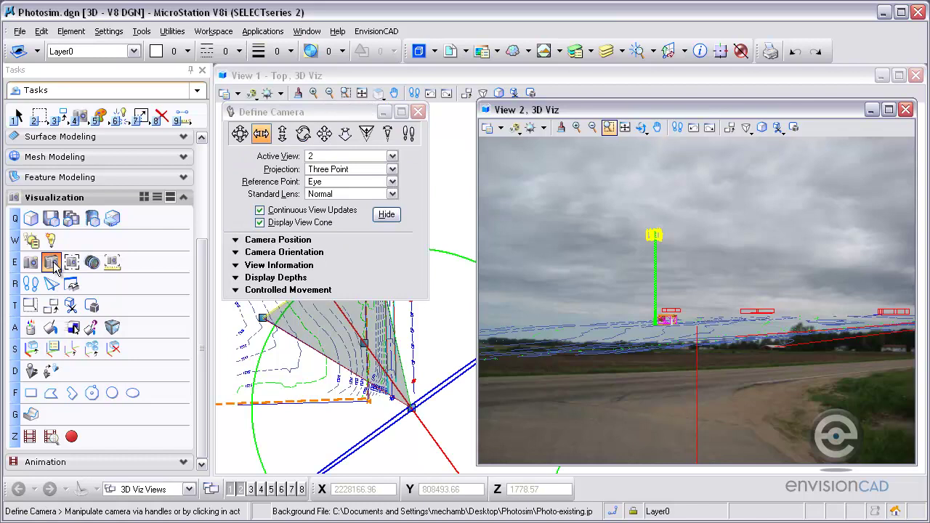
middle_drag(438, 349, 423, 400)
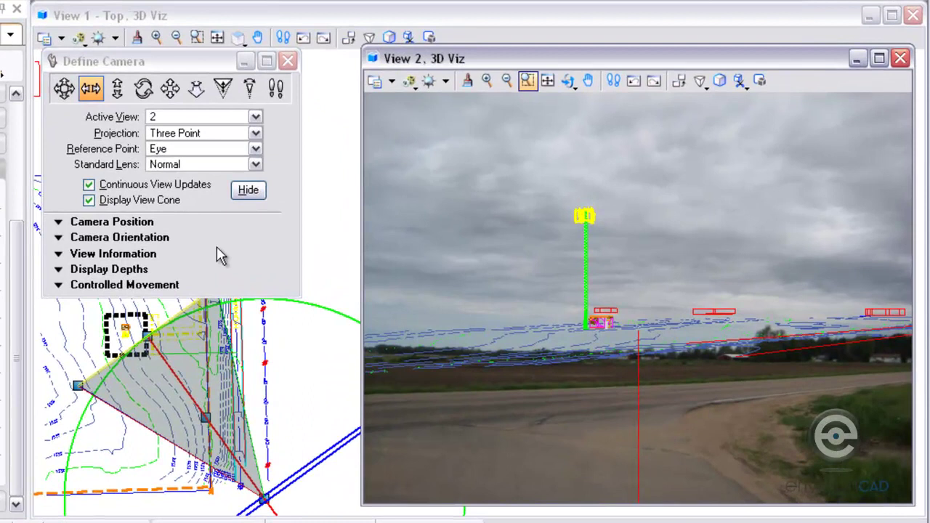
click(220, 131)
click(223, 117)
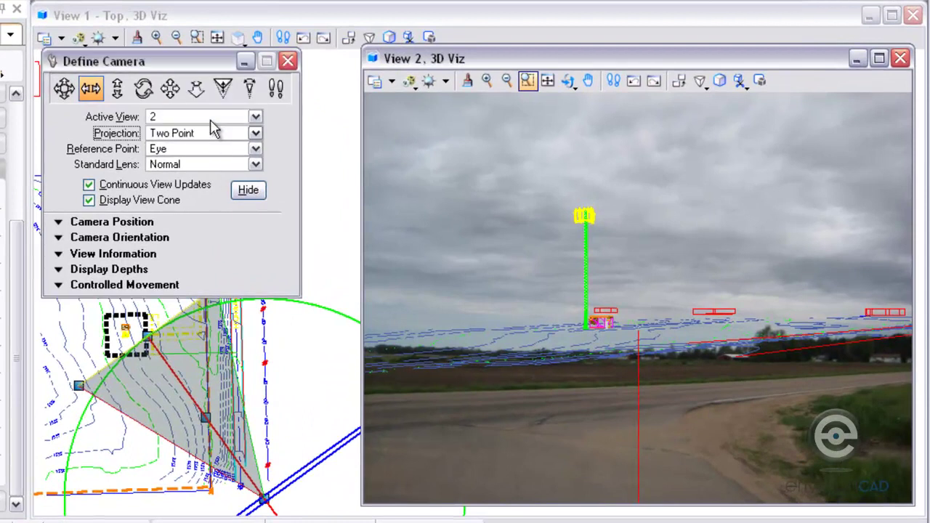
click(88, 185)
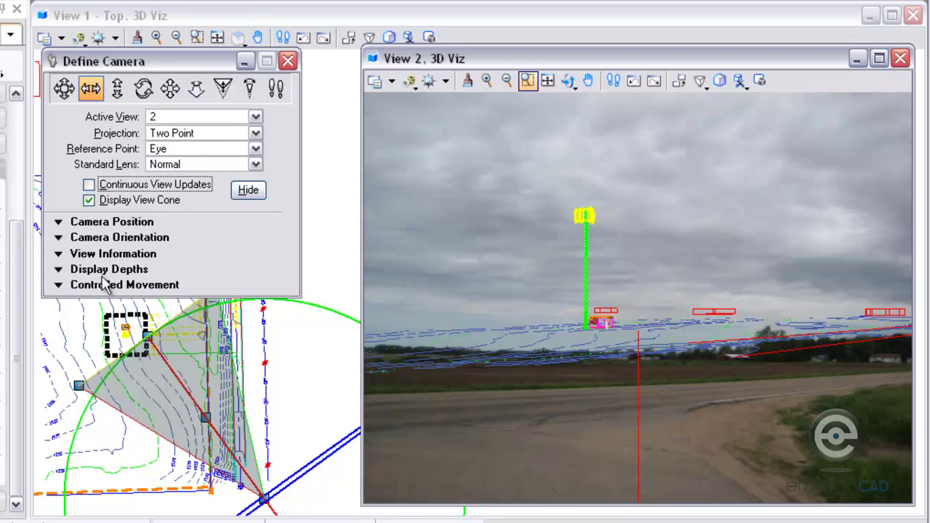
- Set the Controlled Movement increments to 1.00 distance and 1.00° angle
click(58, 285)
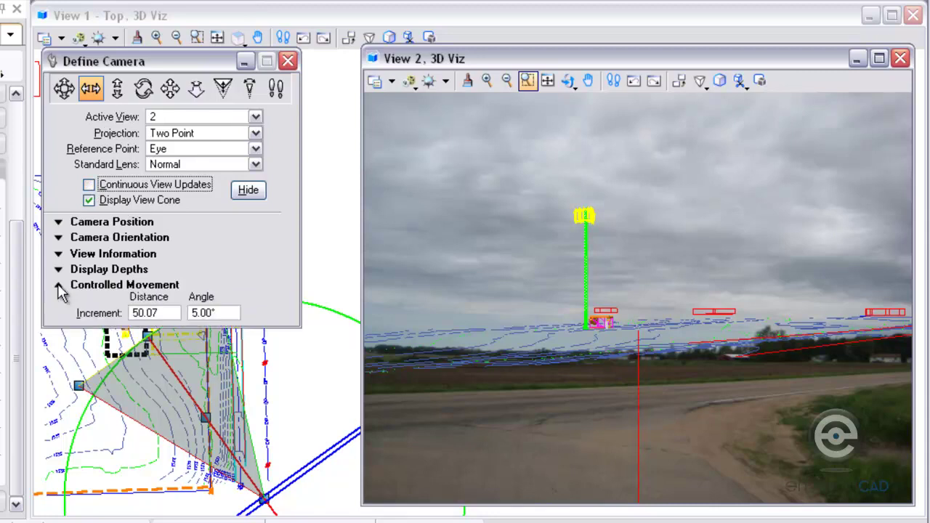
click(151, 312)
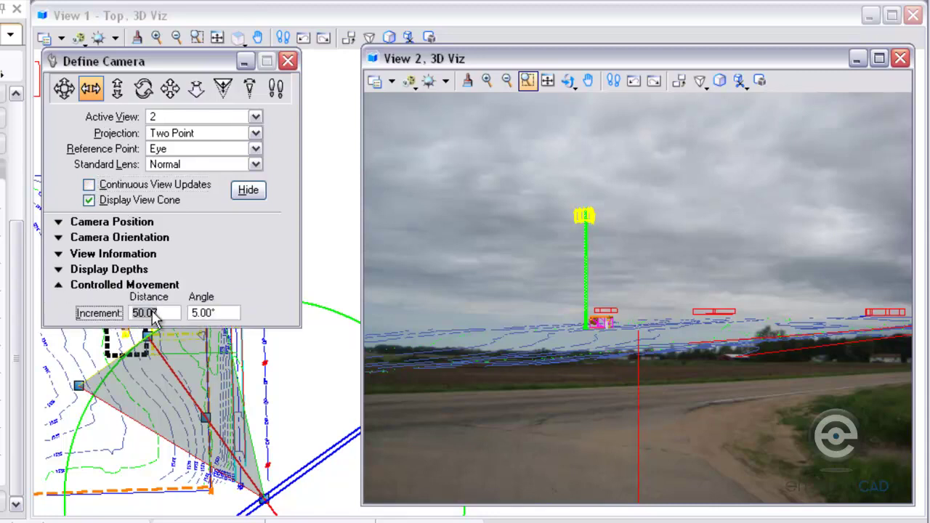
text(1)
key(Tab)
text(1)
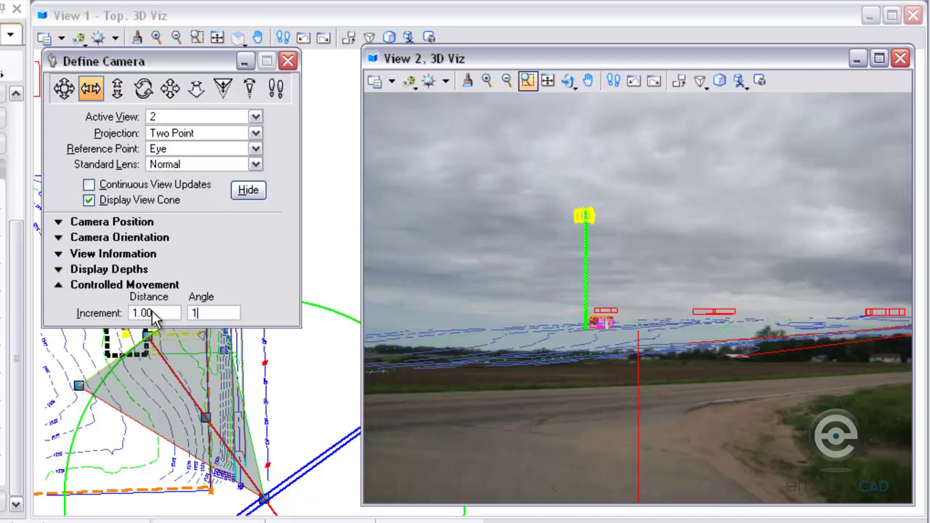
key(Tab)
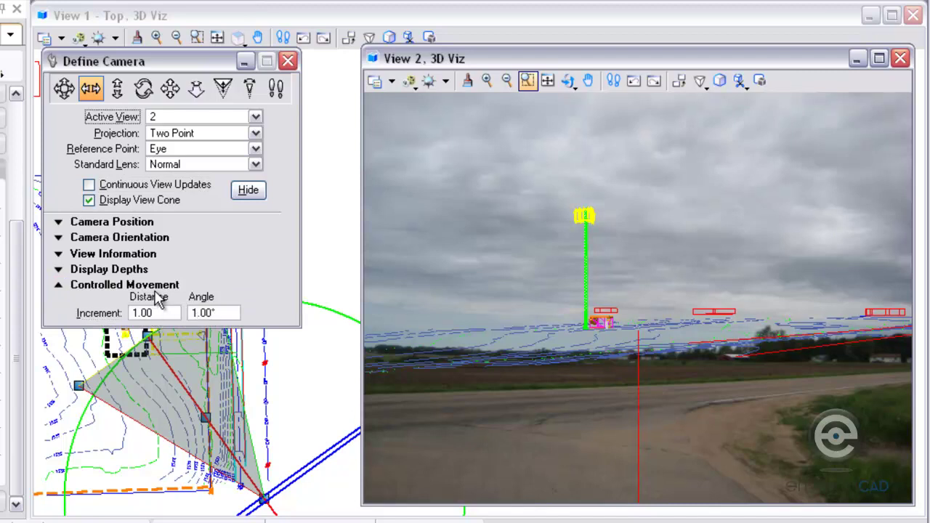
click(67, 90)
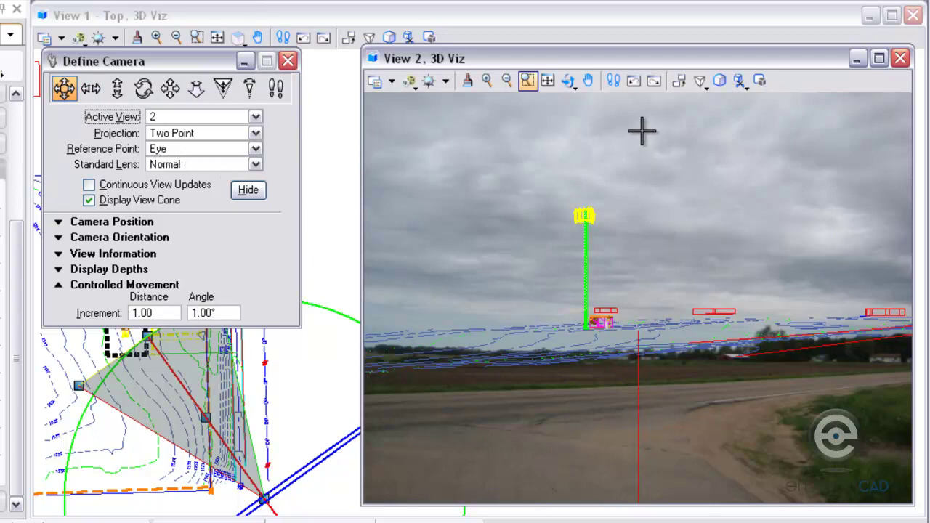
- Move the camera up and truck it left and right to align the model with the photo
key(Up)
key(Up)
key(Up)
key(Up)
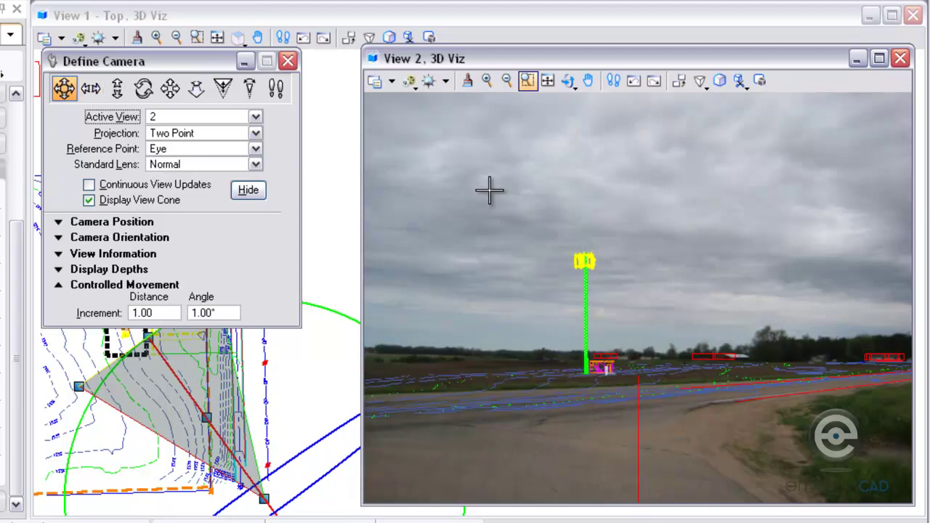
click(90, 88)
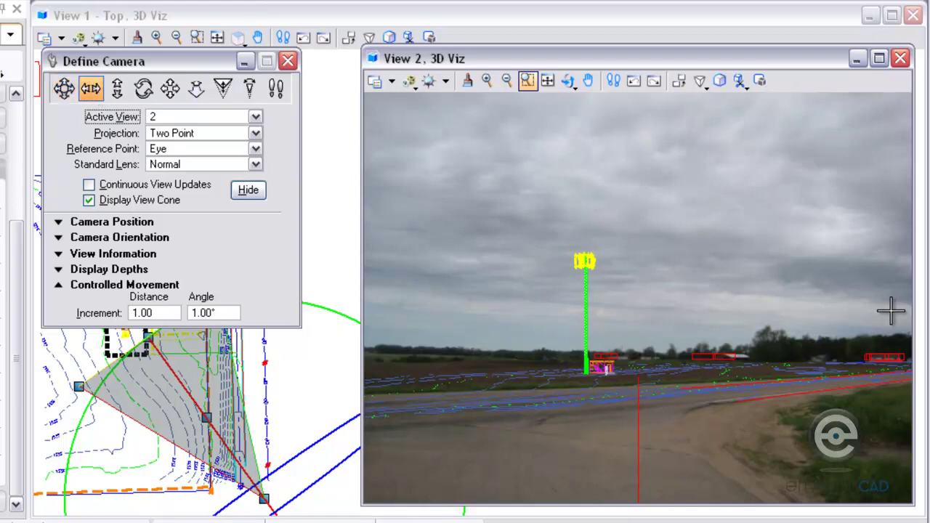
key(Right)
key(Right)
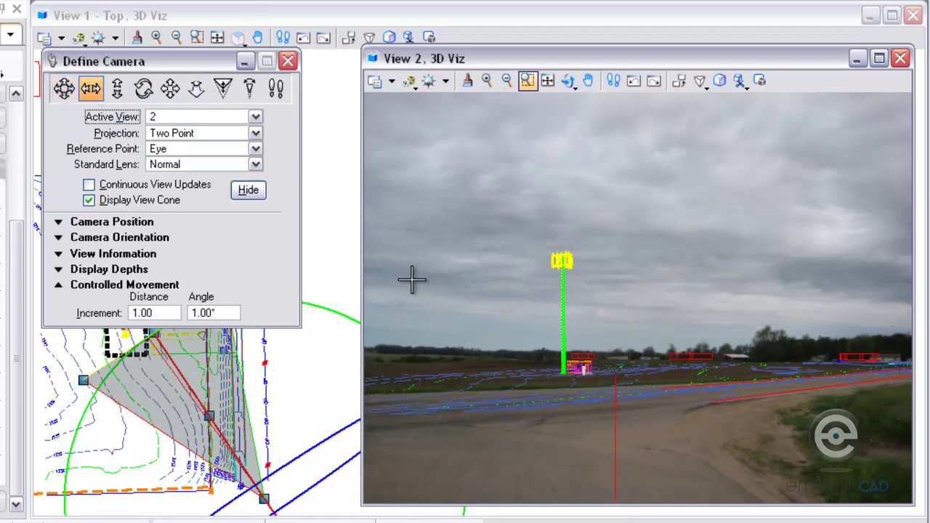
key(Left)
key(Left)
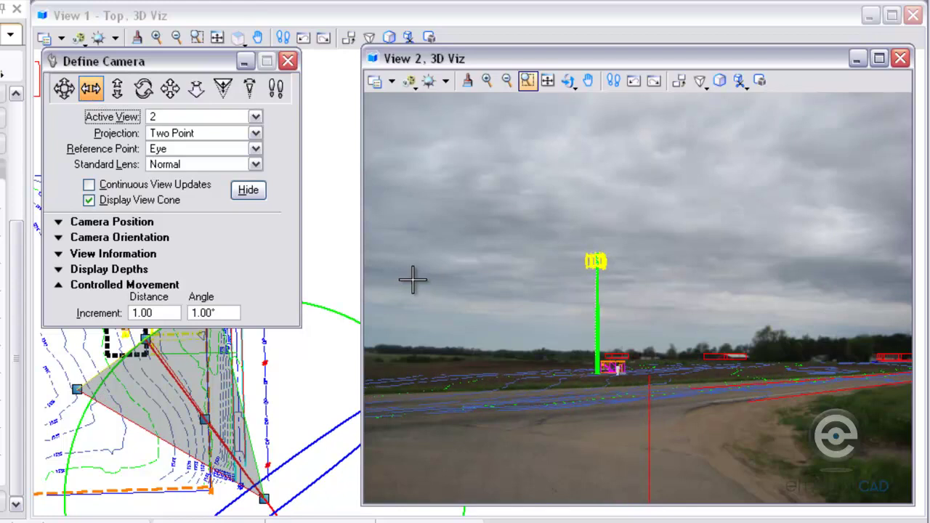
- Change the movement increments to 0.25 and 0.25°, fine-tune the camera, and collapse Controlled Movement
click(154, 318)
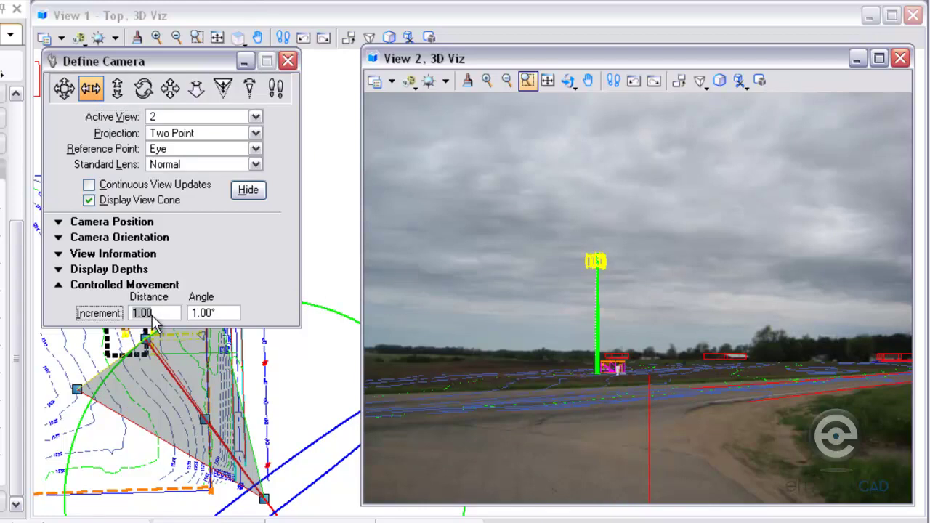
text(.25)
key(Tab)
text(.)
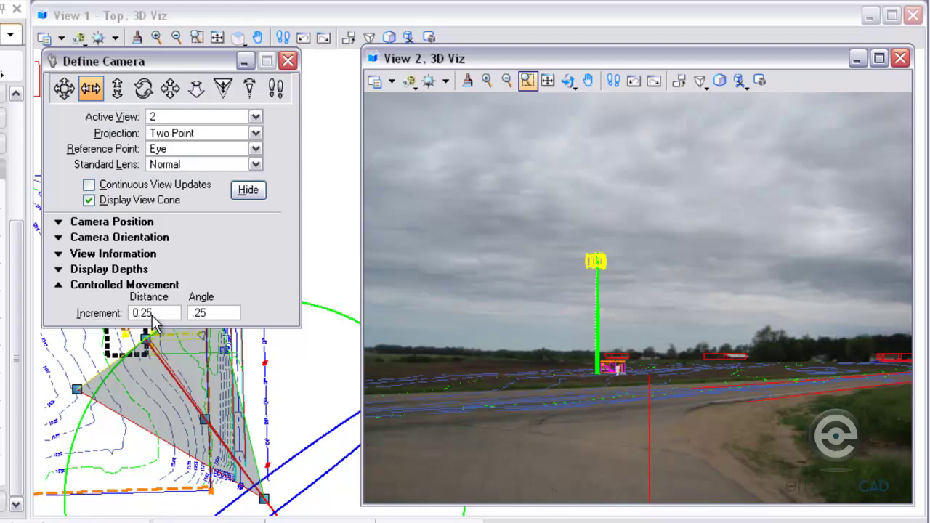
key(Tab)
key(Left)
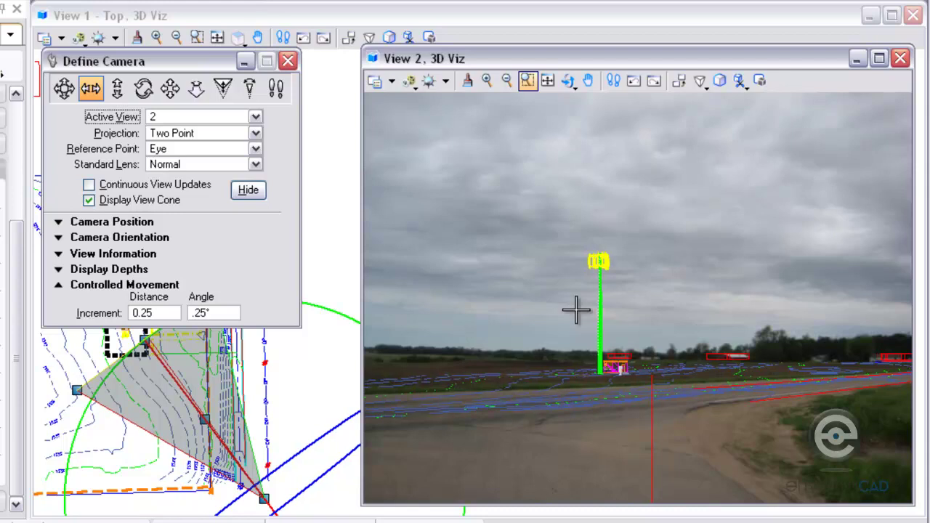
key(Right)
key(Right)
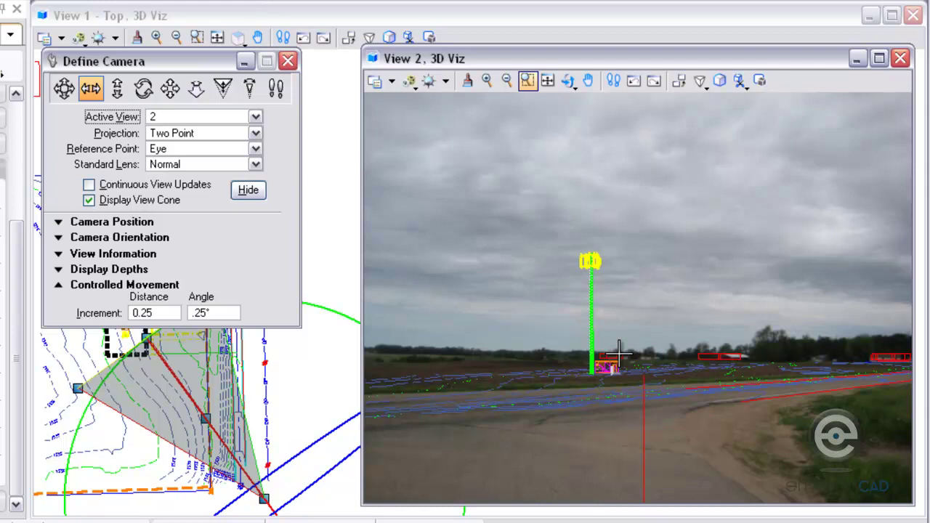
click(60, 287)
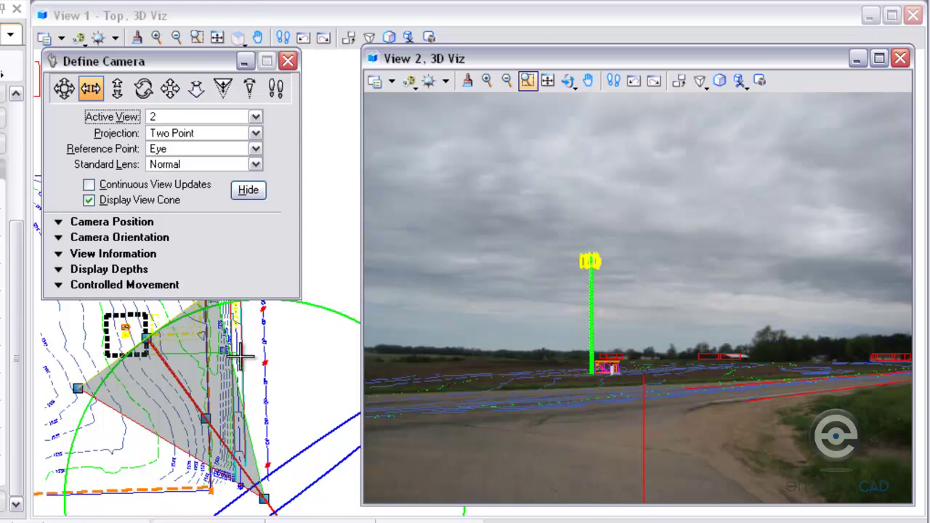
drag(518, 59, 481, 60)
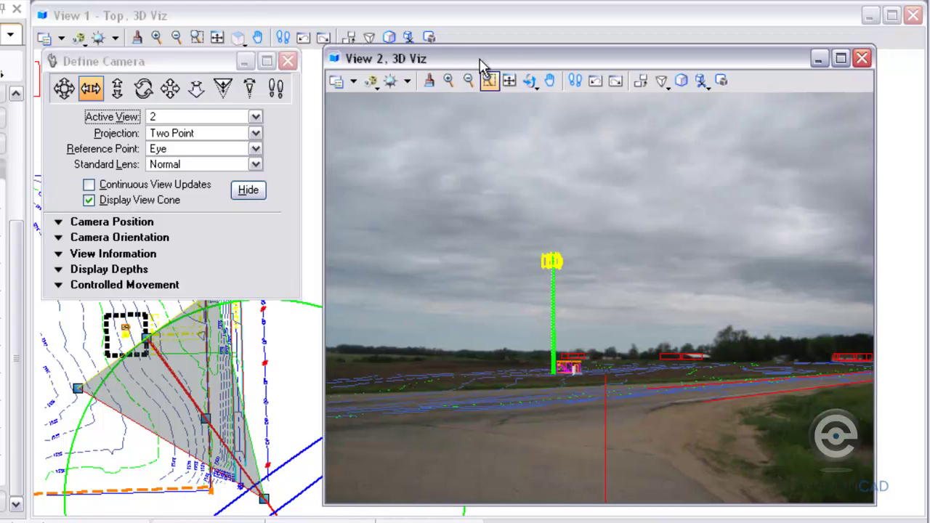
- Create a saved view named 'Photosim' from View 2's aligned camera over the site photo
click(454, 2)
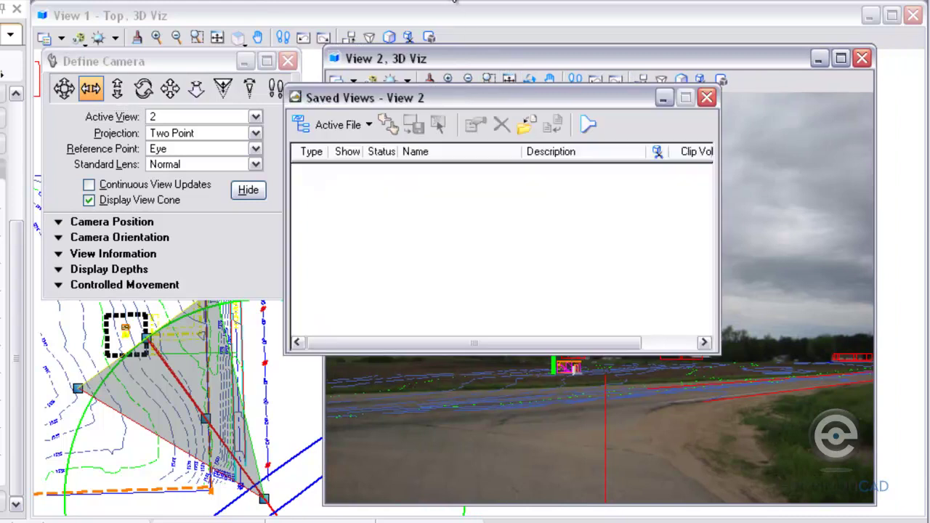
click(390, 127)
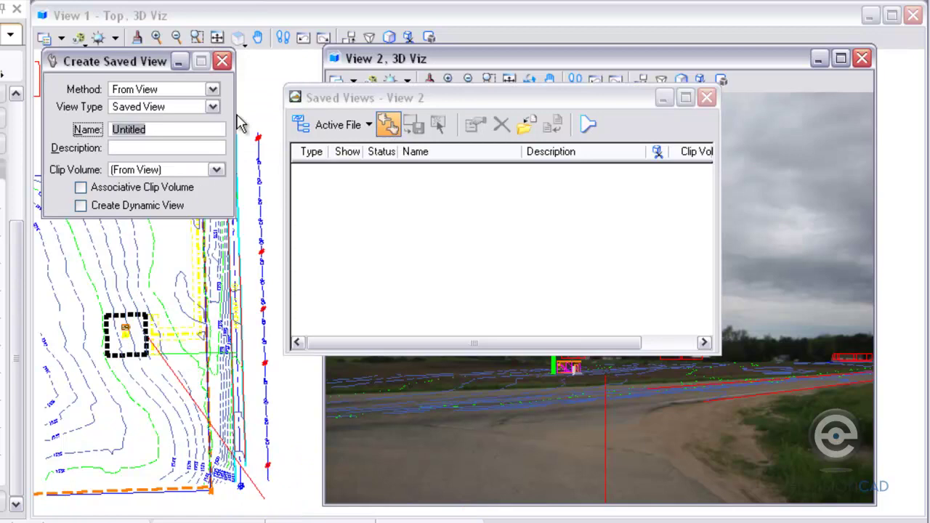
text(Photosim)
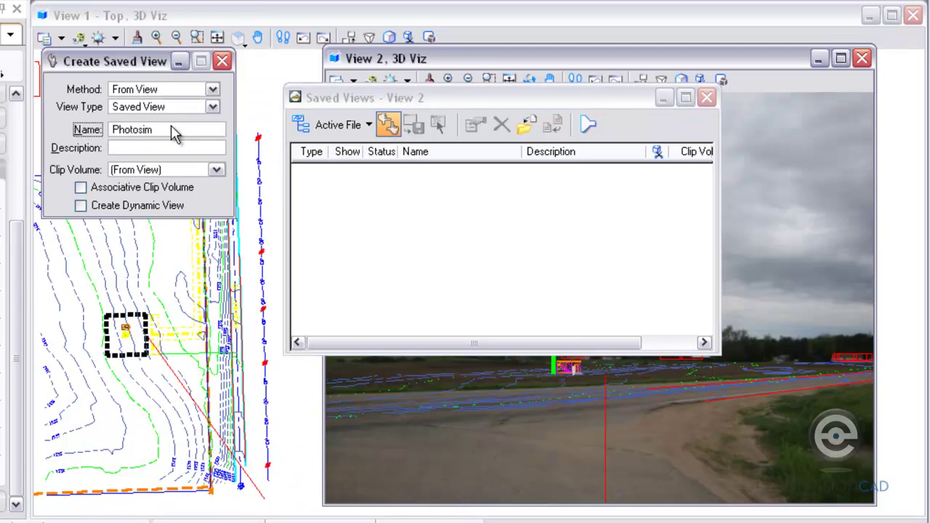
key(Tab)
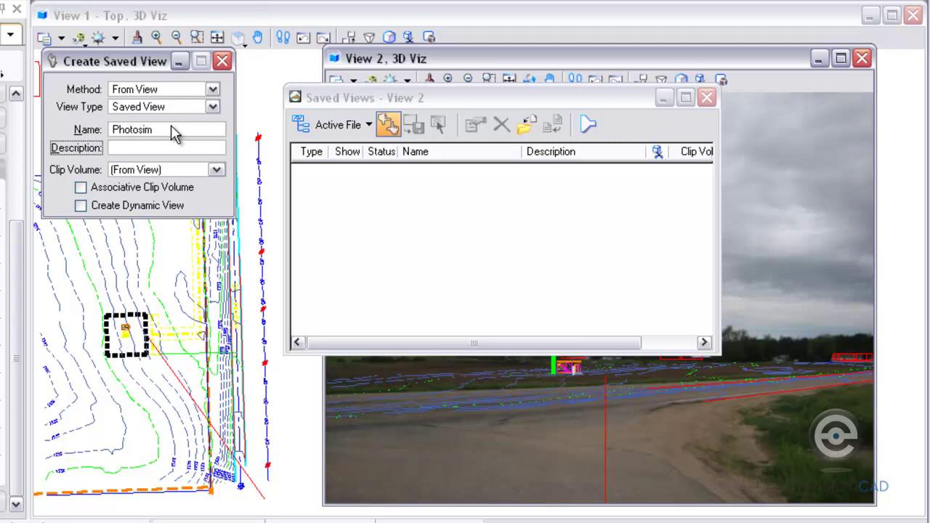
click(459, 388)
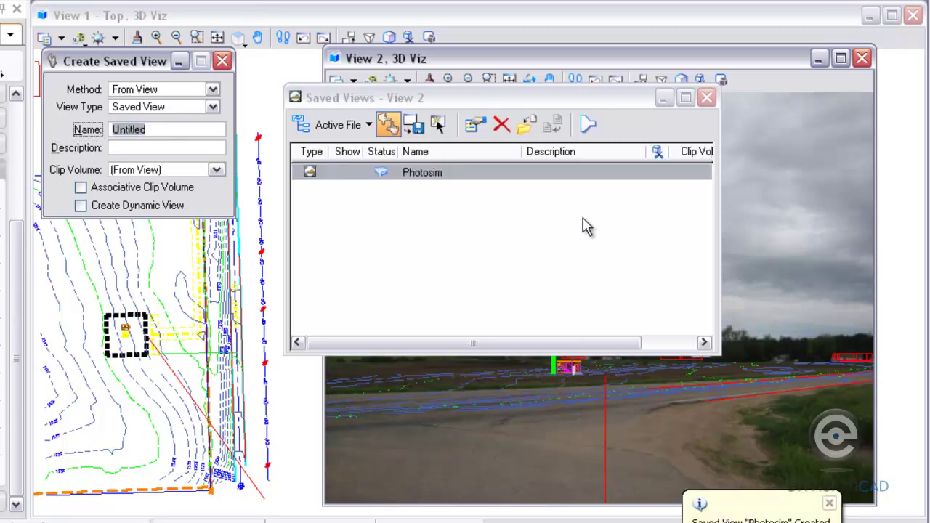
click(707, 97)
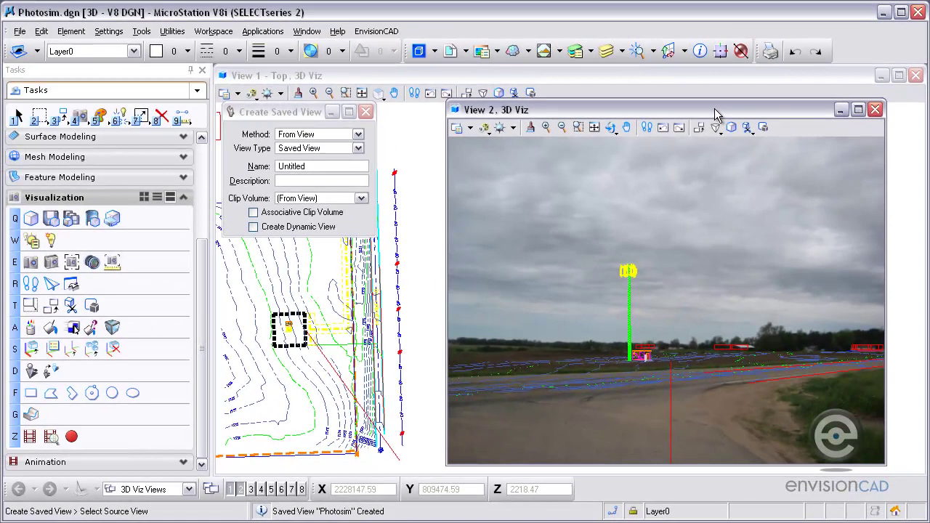
- Turn off display of the Site Plan.dgn reference attachment
drag(669, 57, 664, 58)
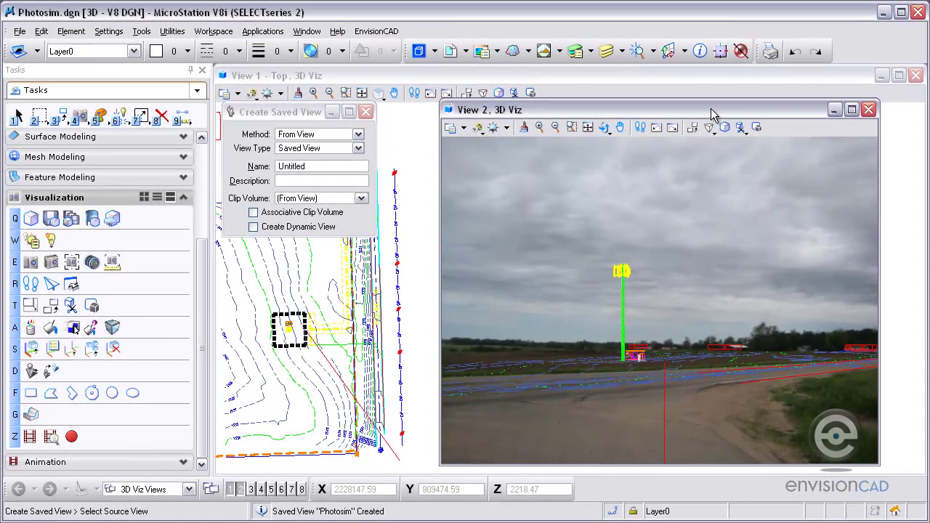
click(467, 55)
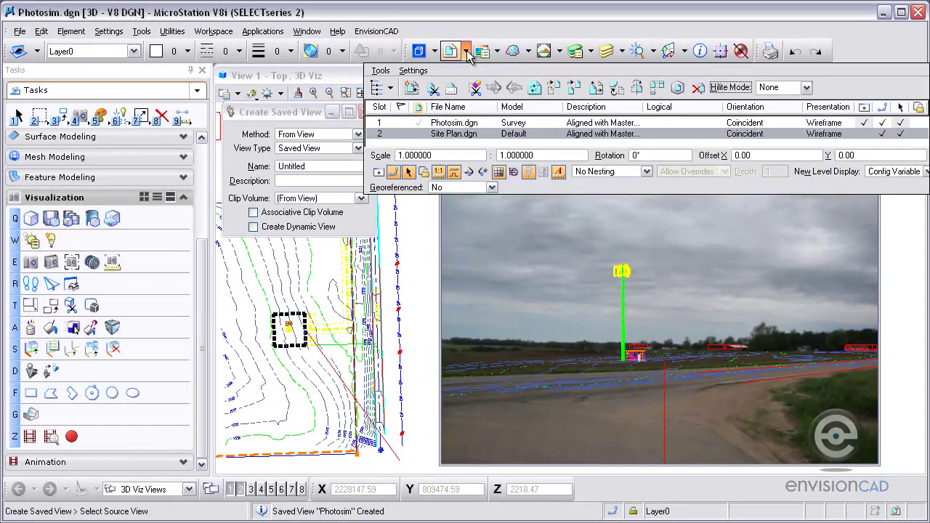
click(864, 133)
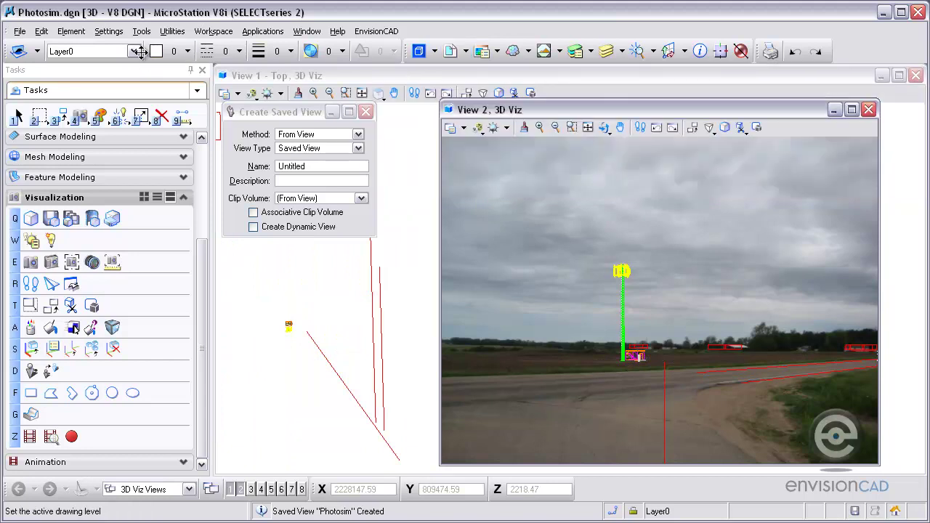
- Hide the red-line level, then bring up Luxology render setup for View 2 at 1024 × 768
click(609, 51)
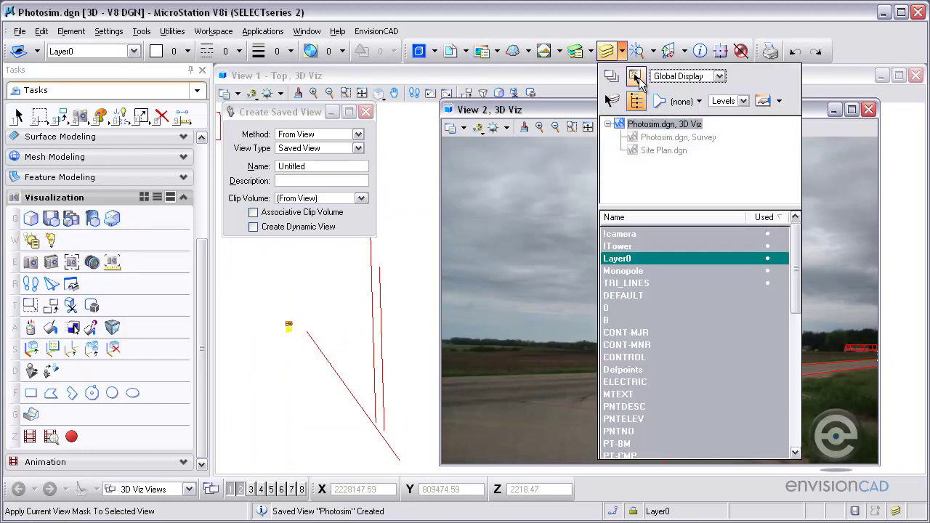
click(629, 238)
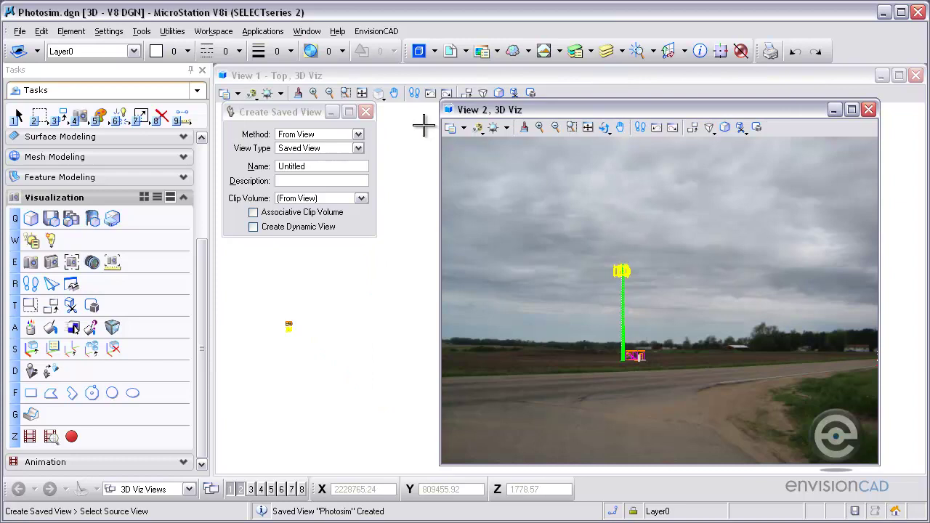
click(725, 128)
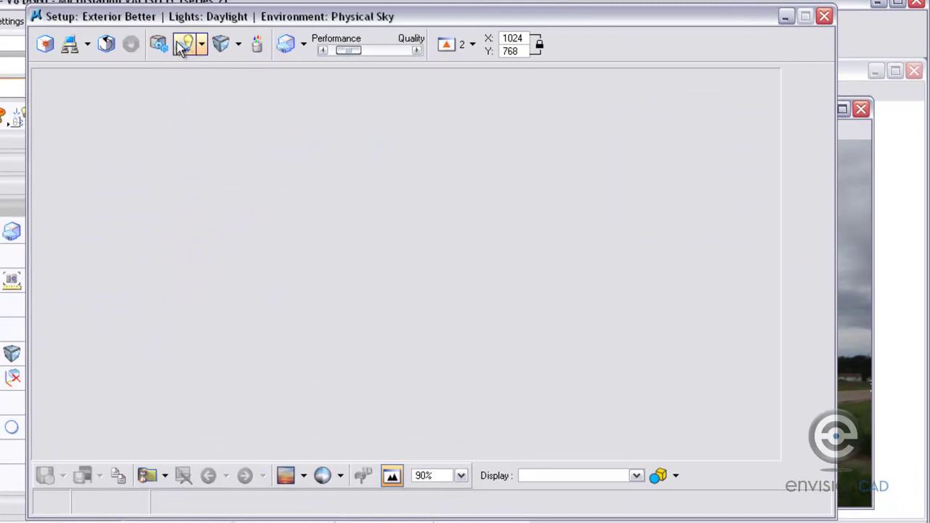
click(185, 48)
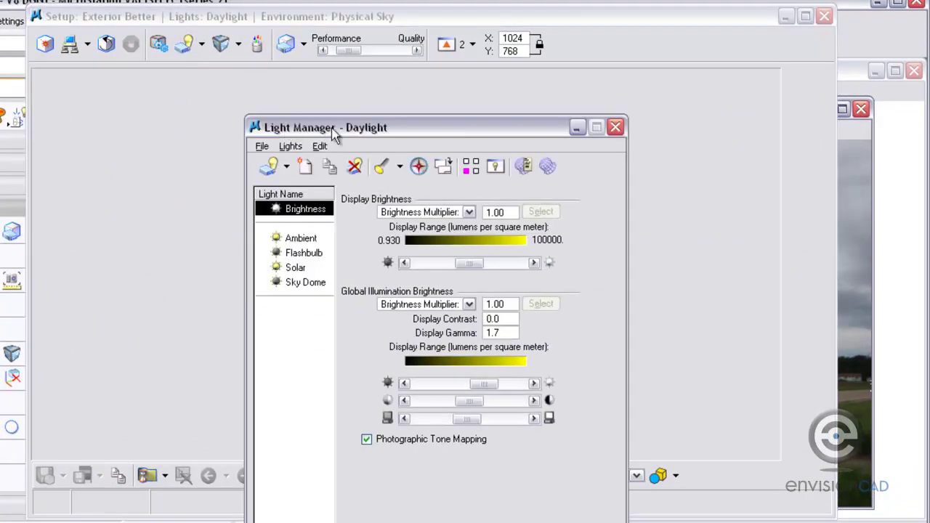
click(295, 270)
drag(332, 130, 316, 72)
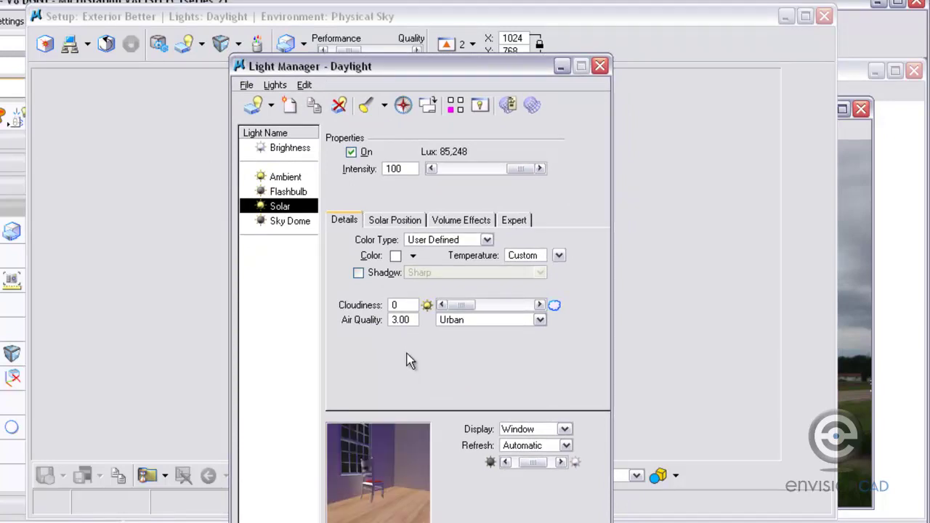
click(390, 220)
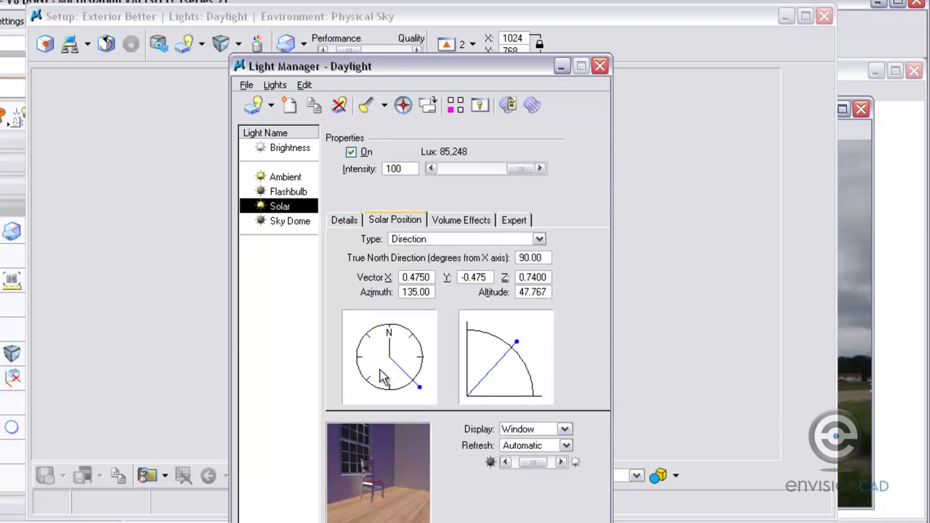
click(600, 67)
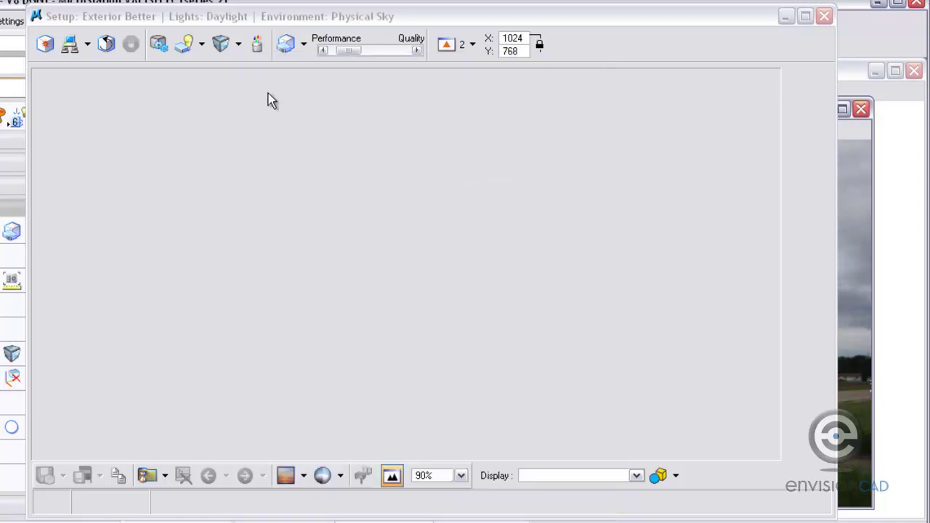
click(220, 44)
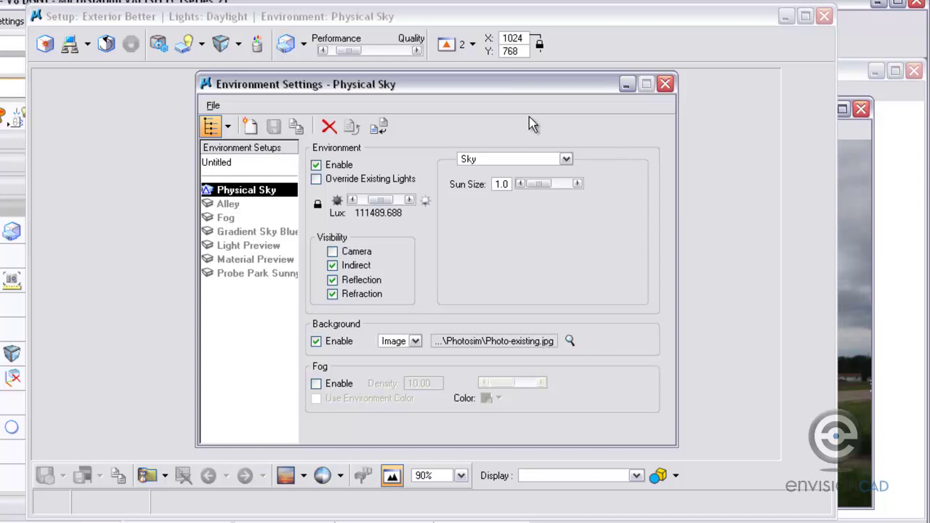
click(664, 84)
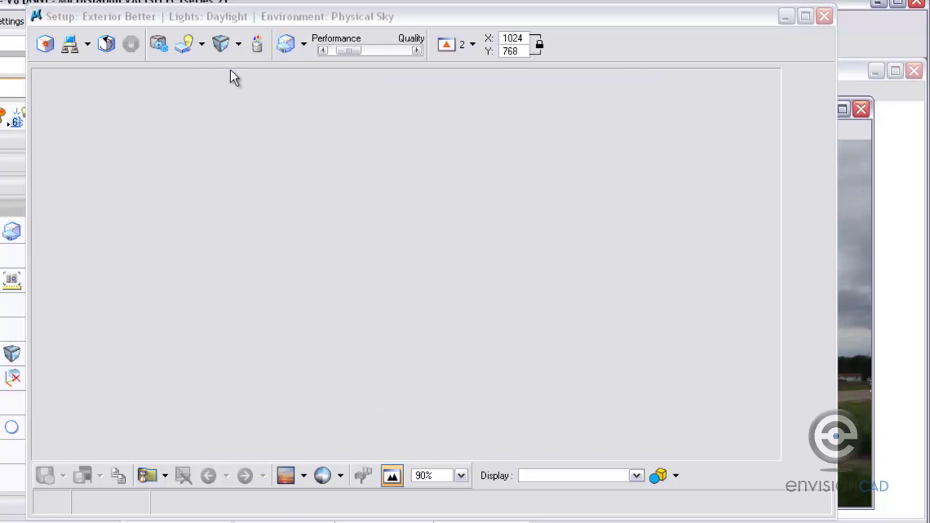
click(256, 51)
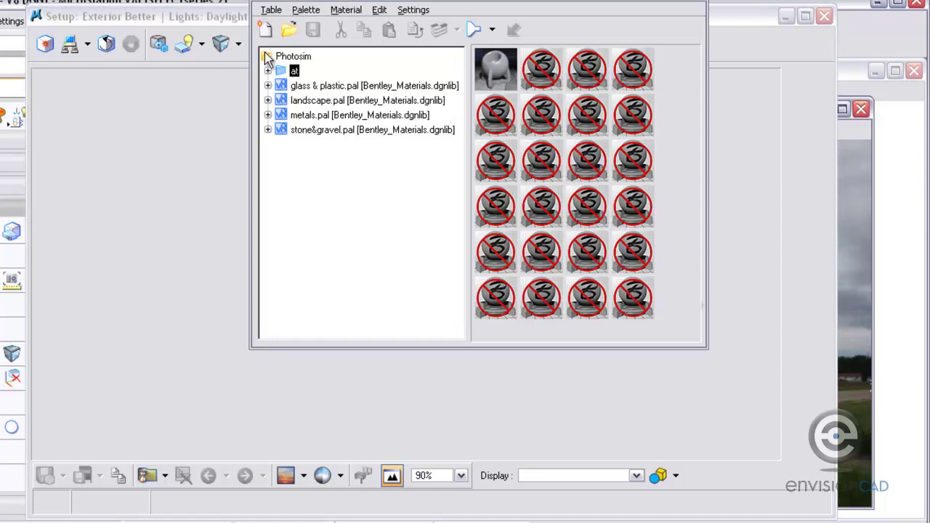
drag(347, 3, 322, 46)
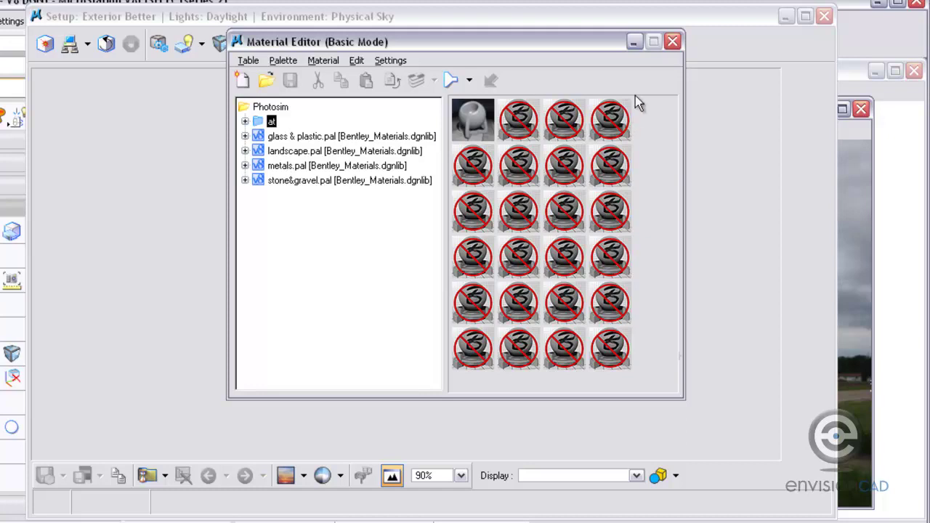
click(674, 43)
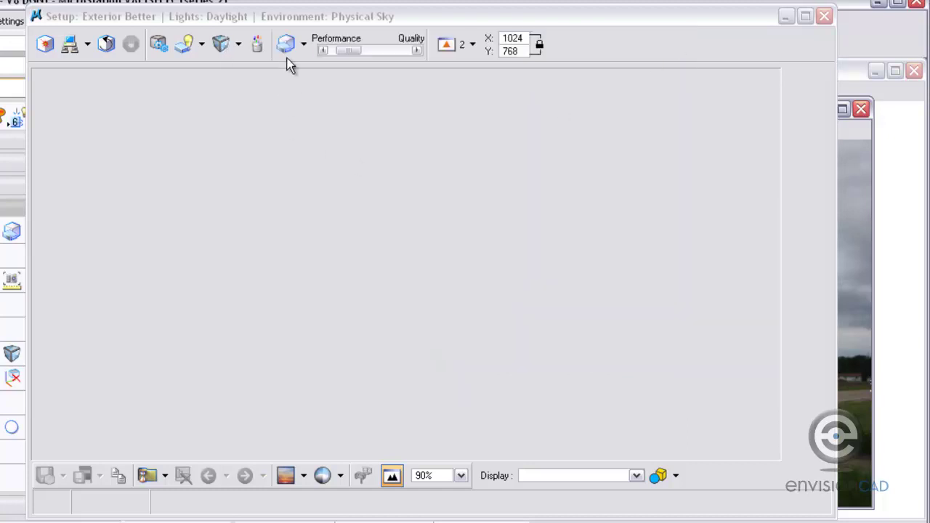
click(287, 45)
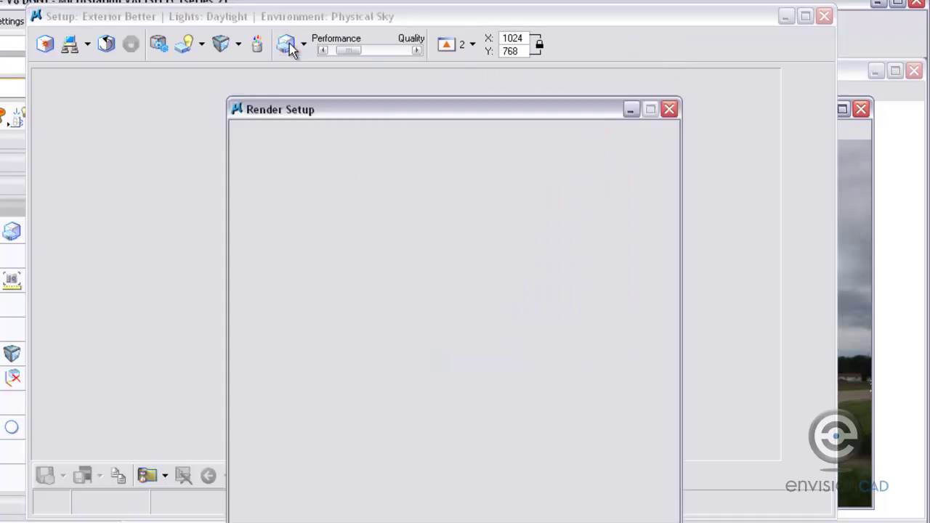
drag(314, 110, 296, 41)
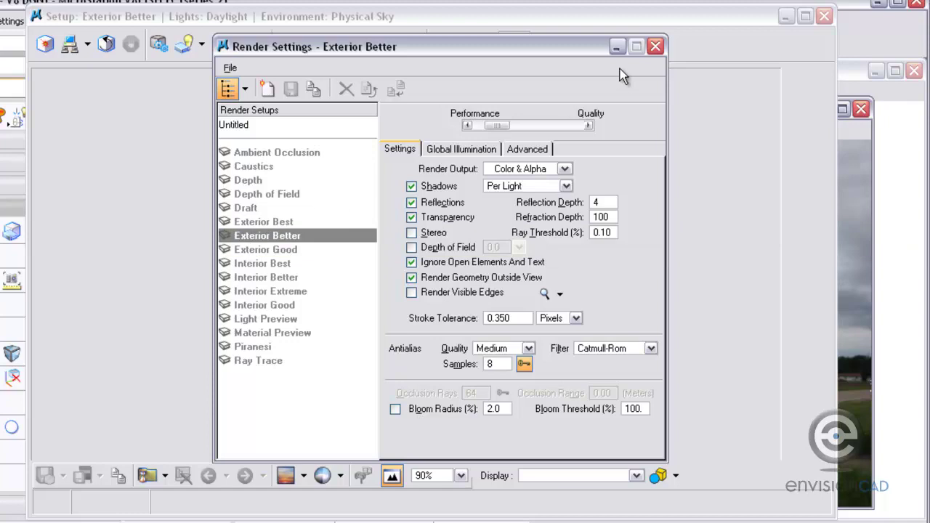
click(654, 48)
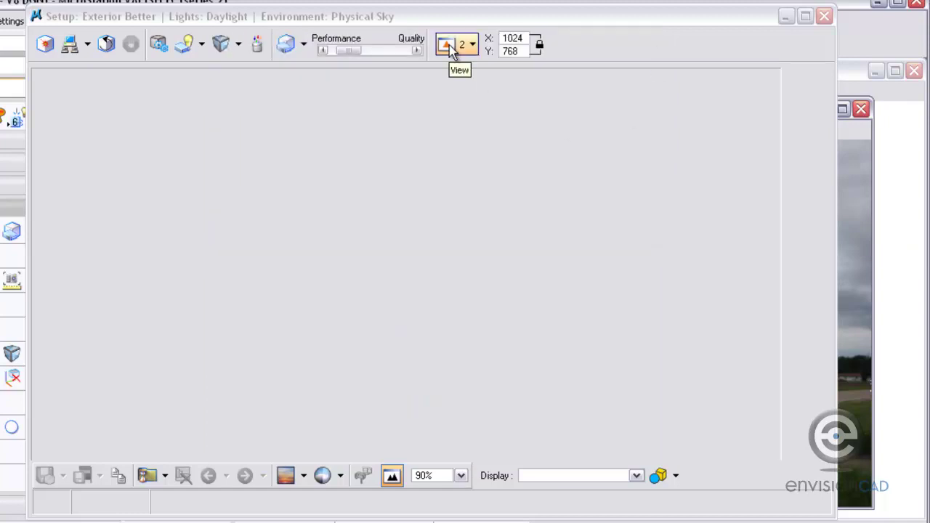
- Render the tower and equipment house over the photo, zoom to inspect, then close the render
click(46, 46)
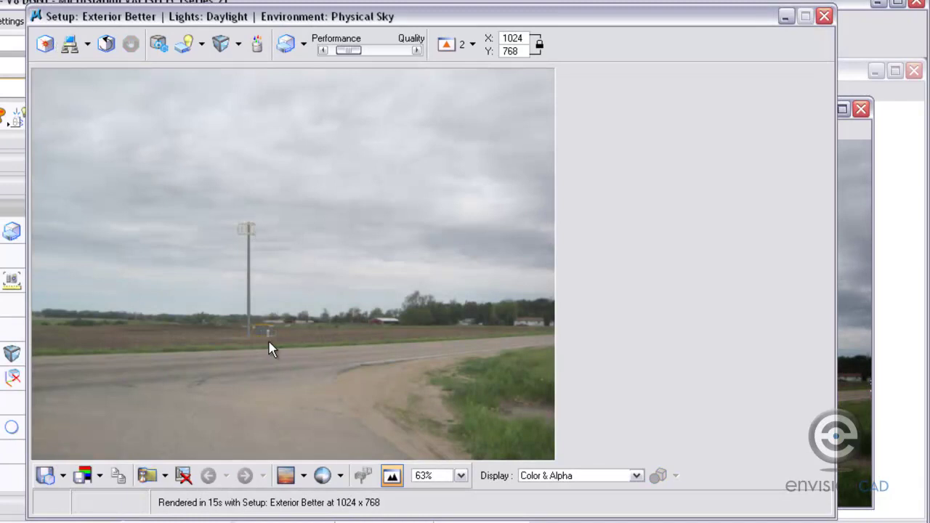
scroll(253, 336, up, 1)
scroll(353, 377, up, 2)
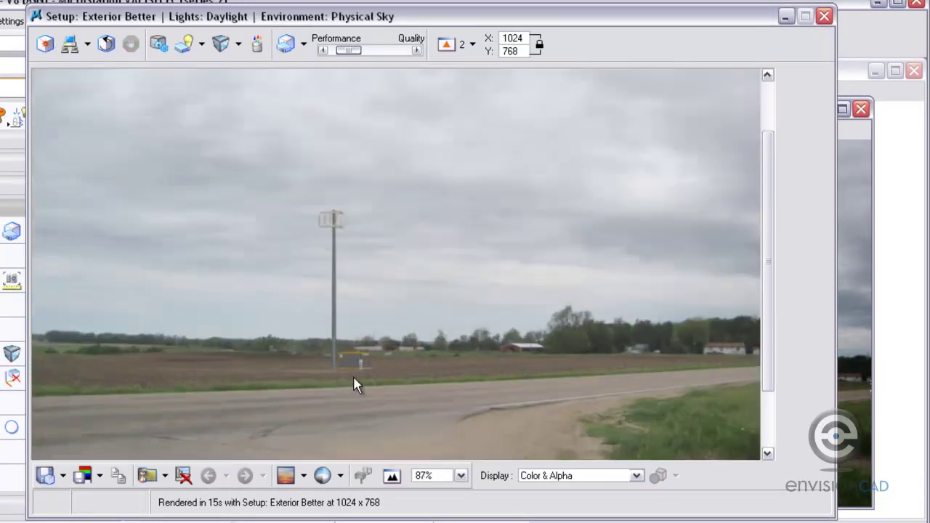
scroll(357, 381, up, 1)
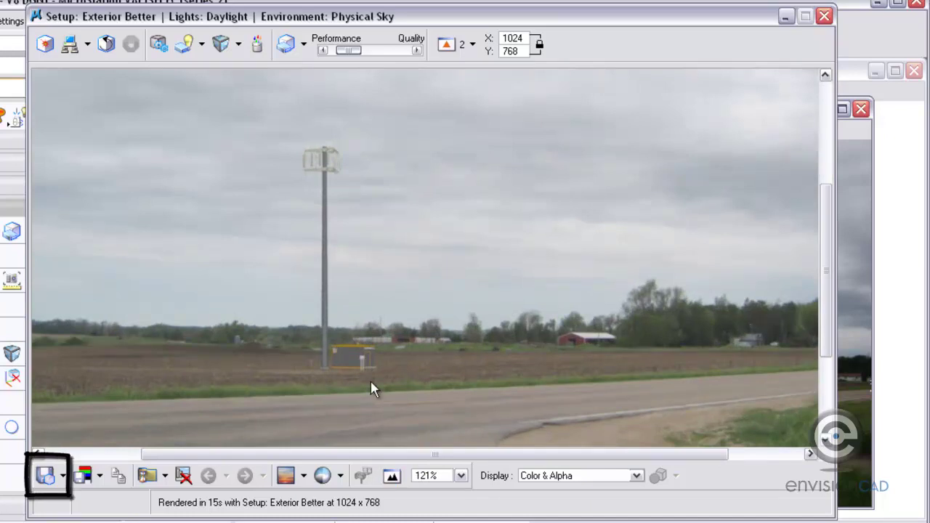
scroll(371, 389, down, 2)
scroll(370, 388, down, 1)
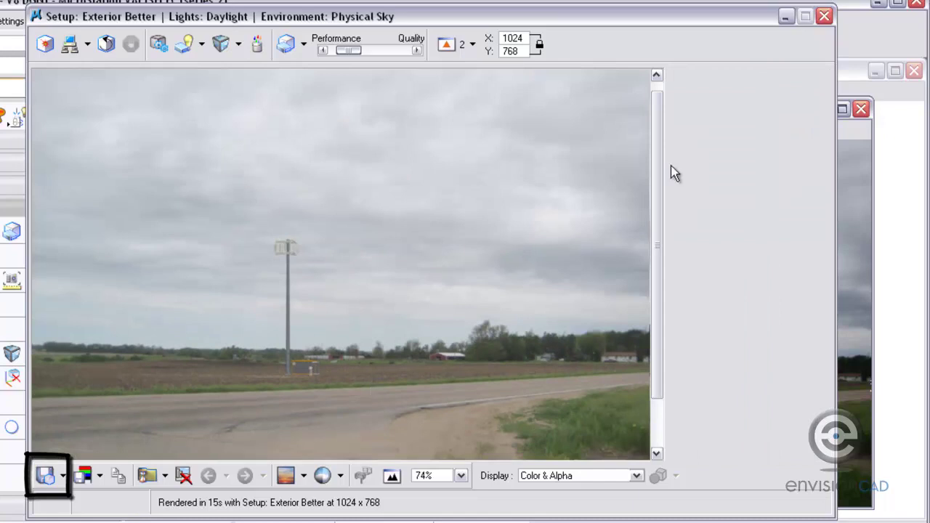
click(824, 18)
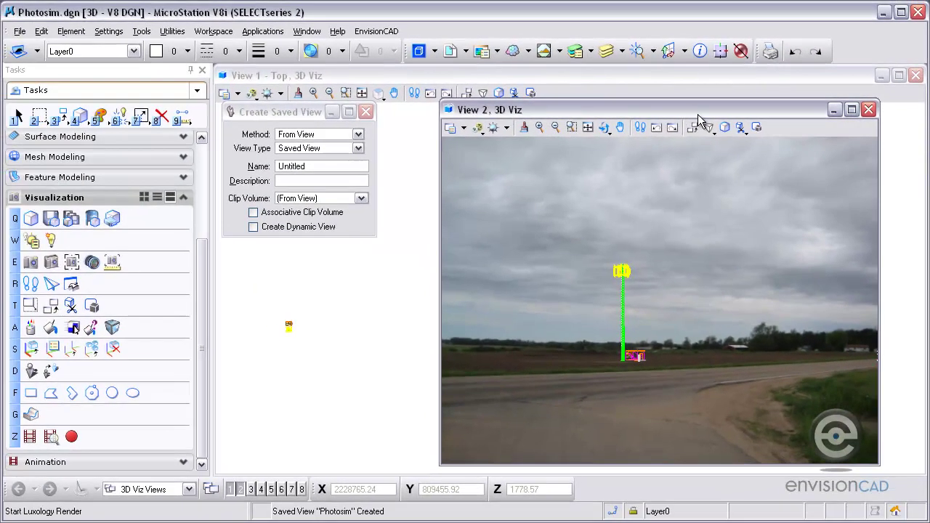
drag(656, 108, 654, 93)
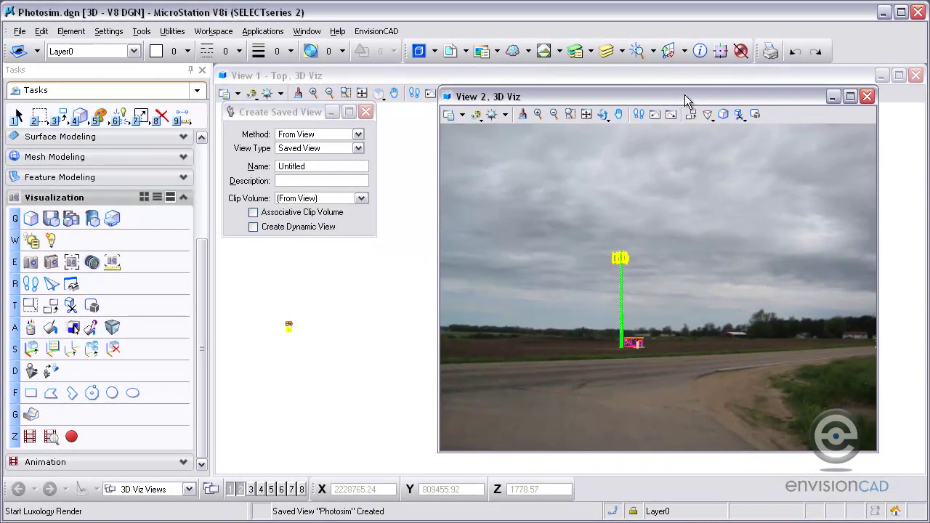